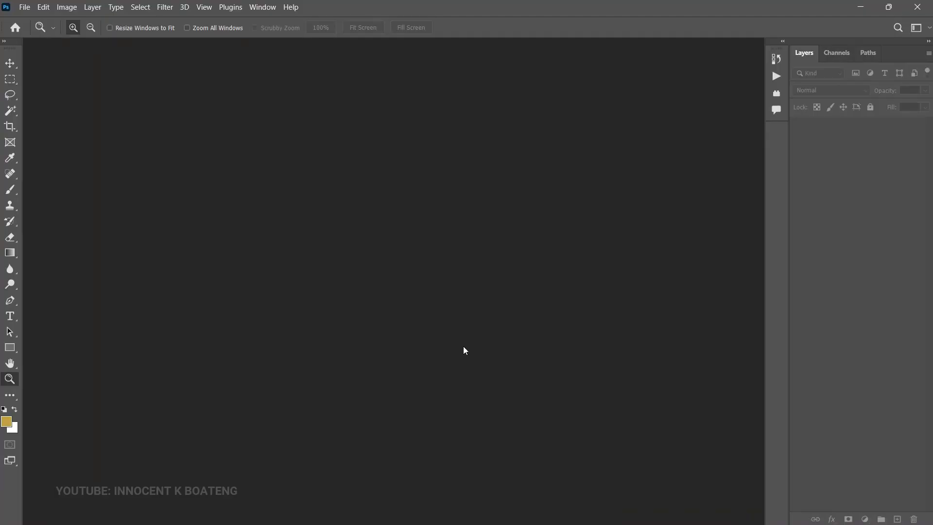
Create a new 4 x 4 inch RGB document at 300 pixels/inch with a white background
{"action": "key", "text": "ctrl+n"}
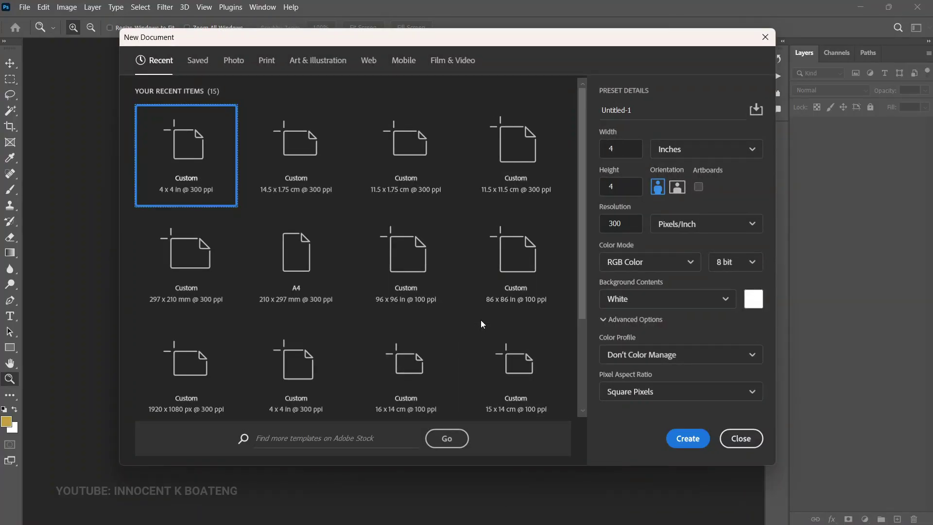
{"action": "left_click", "coordinate": [684, 150]}
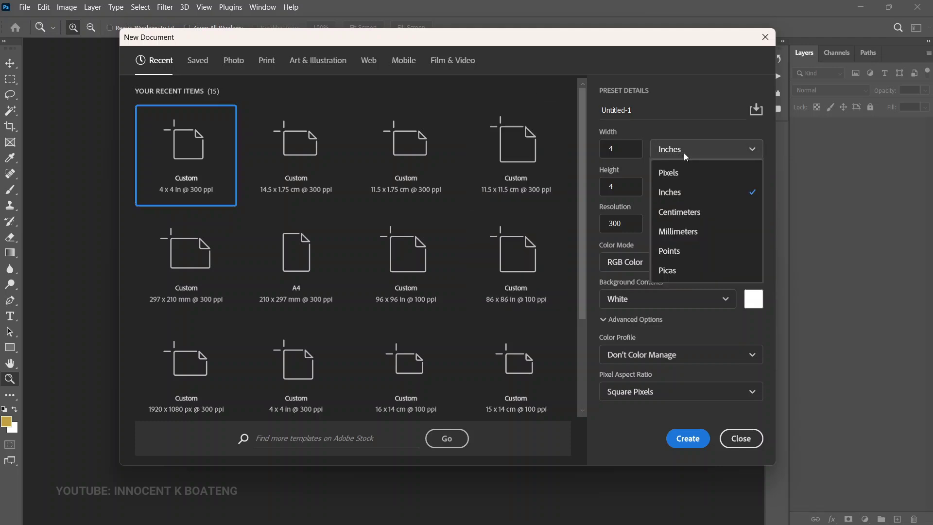
{"action": "left_click", "coordinate": [685, 192]}
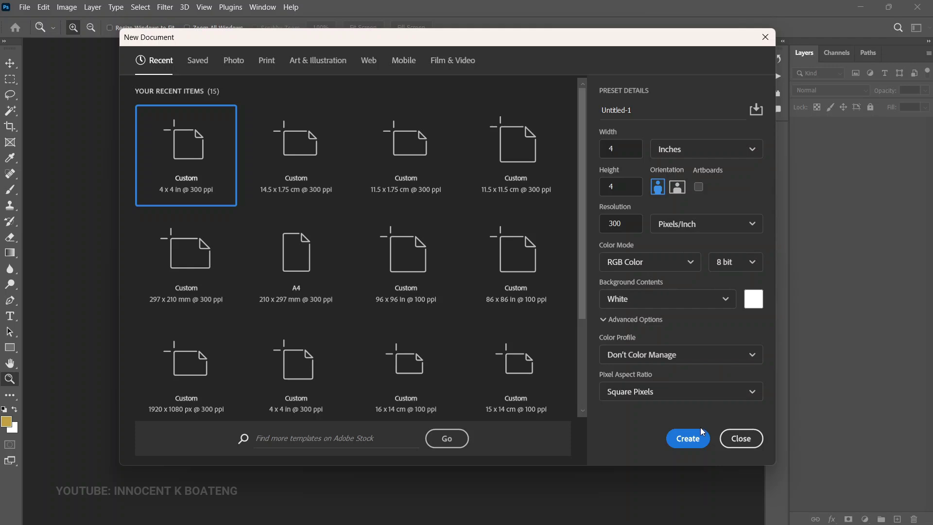
{"action": "left_click", "coordinate": [693, 439]}
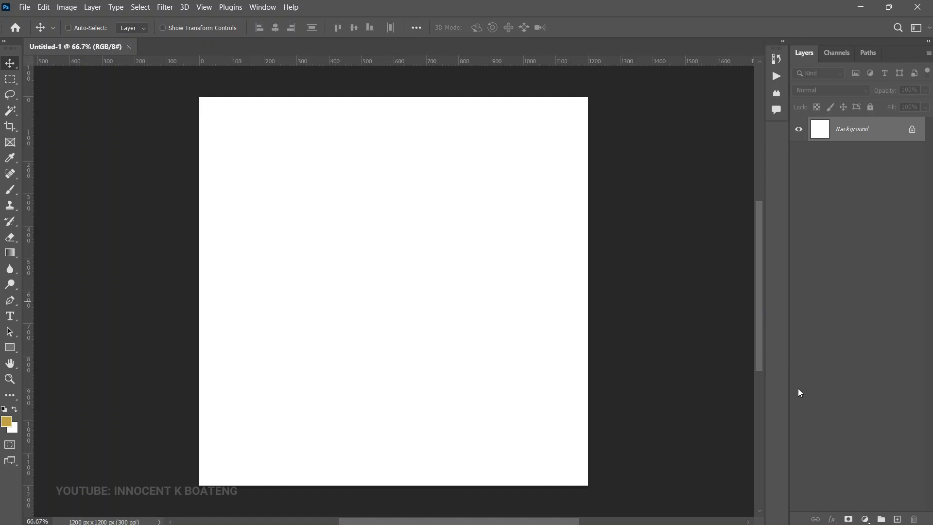
Add a Solid Color fill layer in cream fff2c3 above the background
{"action": "left_click", "coordinate": [865, 519]}
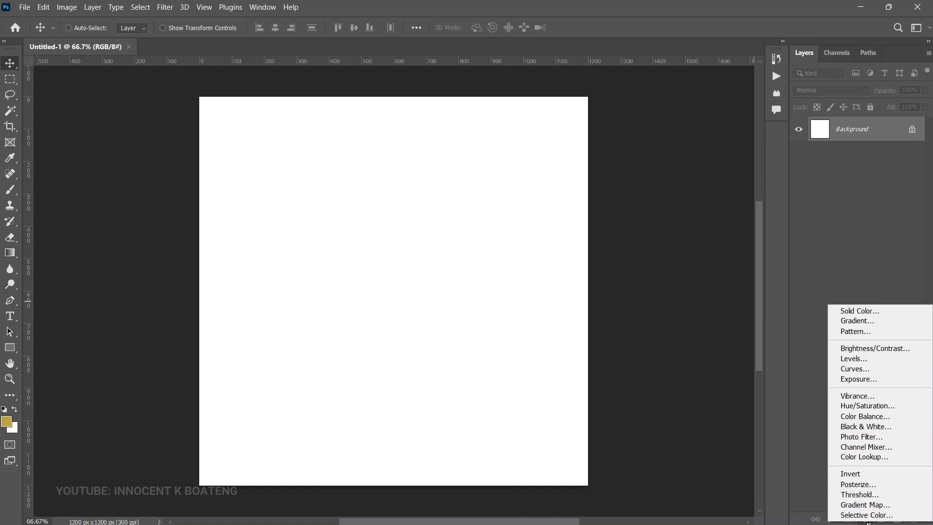
{"action": "left_click", "coordinate": [859, 311]}
{"action": "type", "text": "fff2c3"}
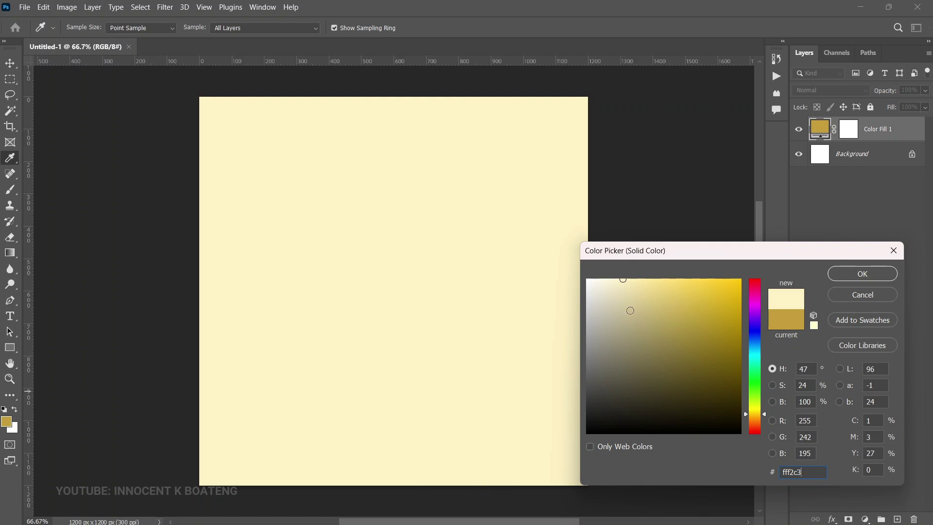
{"action": "left_click_drag", "start_coordinate": [705, 294], "coordinate": [588, 398]}
{"action": "left_click_drag", "start_coordinate": [765, 366], "coordinate": [751, 301]}
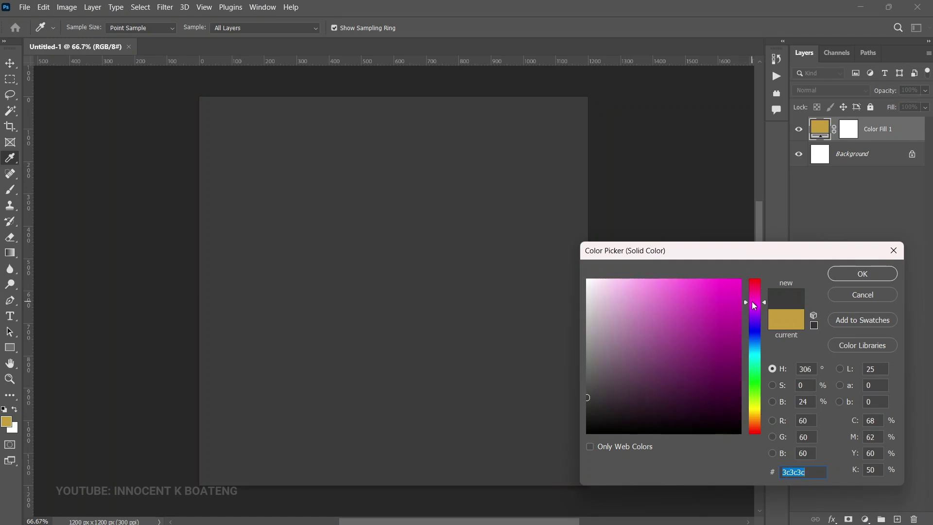
{"action": "type", "text": "fff2c3"}
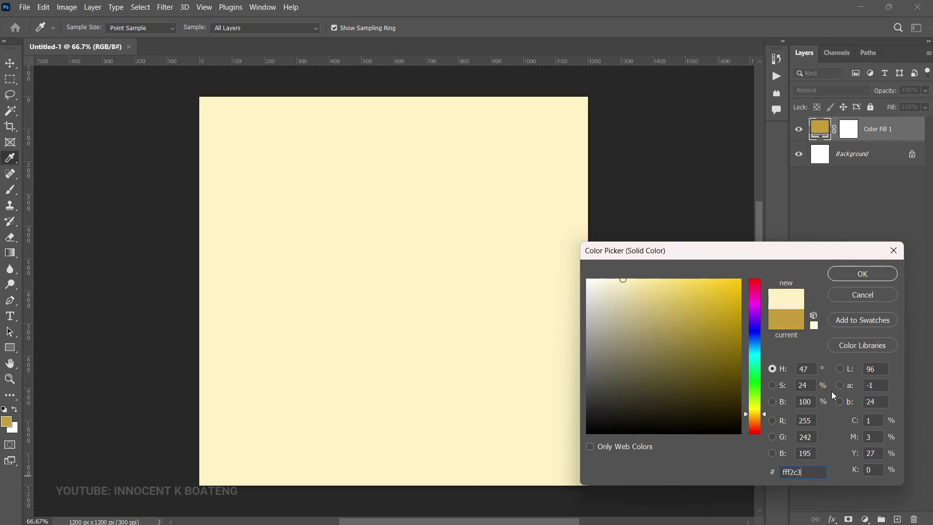
{"action": "left_click", "coordinate": [853, 280]}
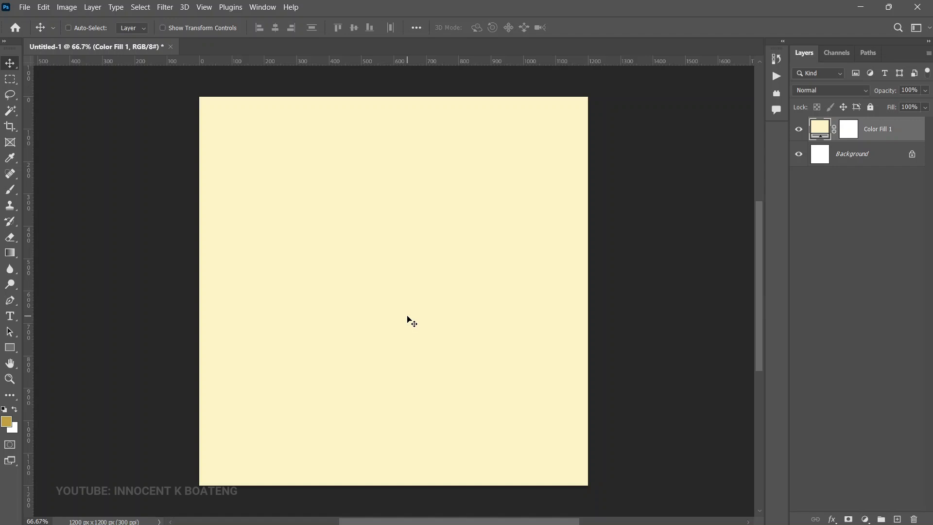
Place the easter eggs texture image as an embedded object and scale it to about 51% to span the canvas
{"action": "left_click", "coordinate": [25, 6]}
{"action": "left_click", "coordinate": [64, 227]}
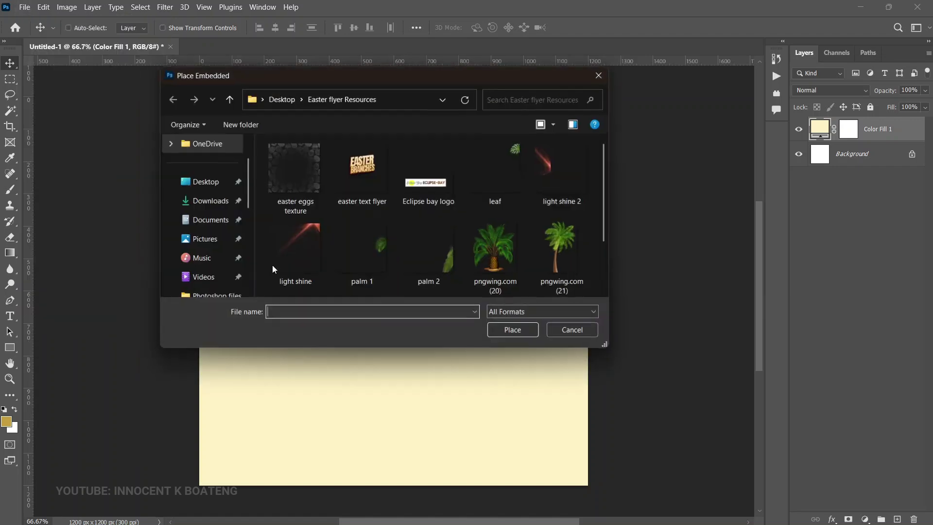
{"action": "double_click", "coordinate": [298, 186]}
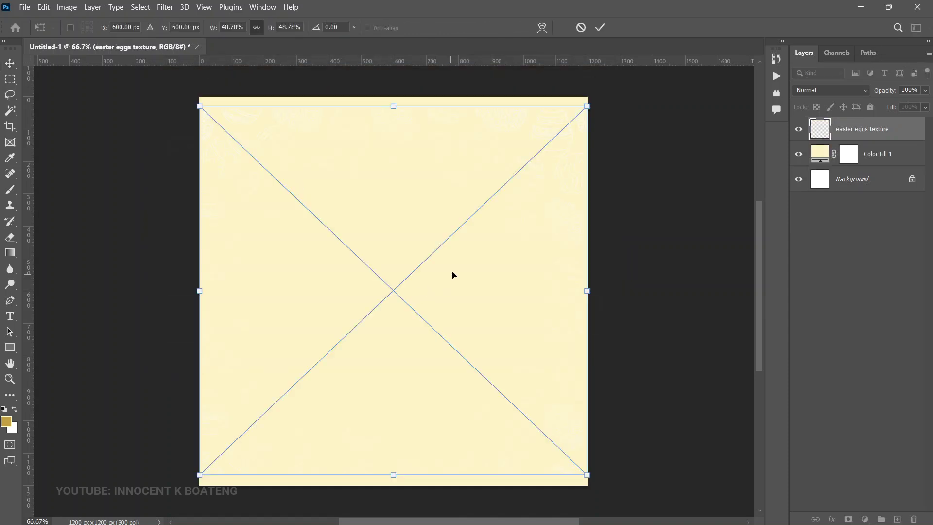
{"action": "left_click_drag", "start_coordinate": [587, 105], "coordinate": [602, 97]}
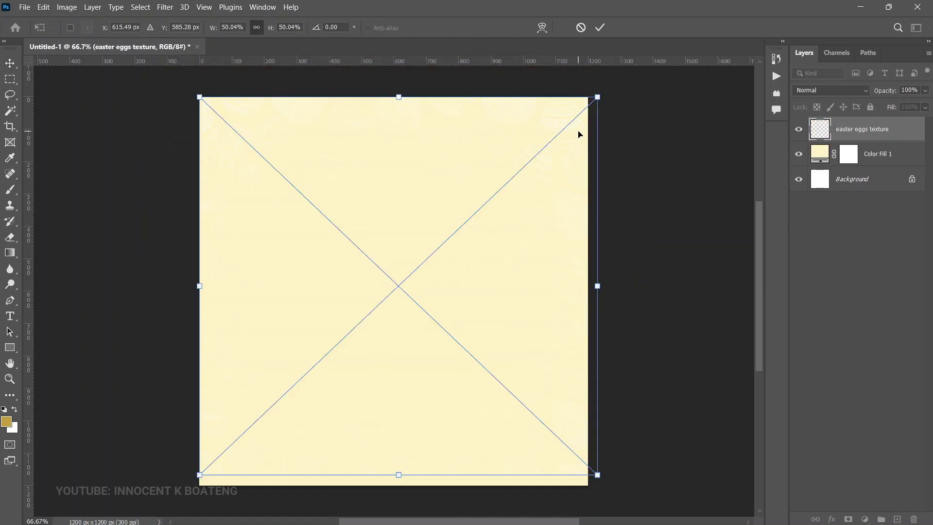
{"action": "left_click_drag", "start_coordinate": [201, 474], "coordinate": [200, 485]}
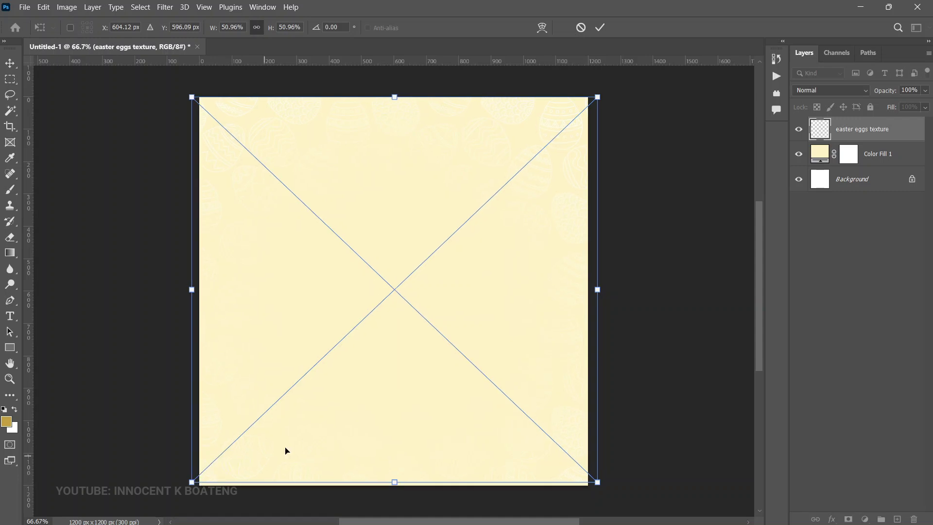
{"action": "key", "text": "Return"}
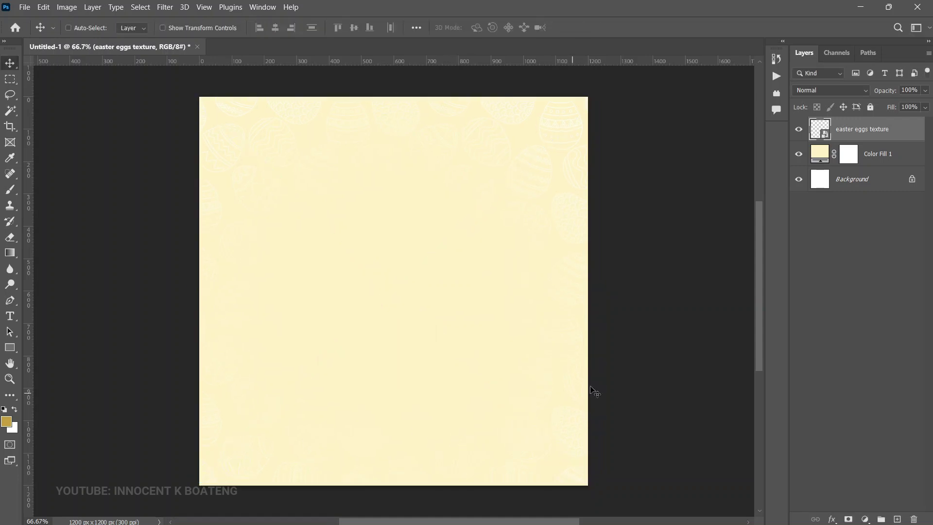
Rasterize the easter eggs texture layer and enable Color Overlay in its layer style
{"action": "right_click", "coordinate": [837, 127]}
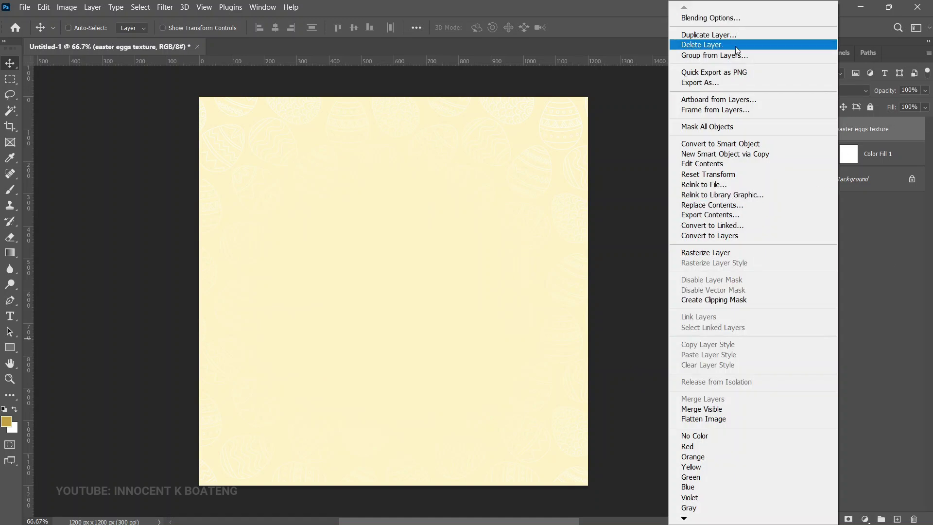
{"action": "left_click", "coordinate": [729, 252]}
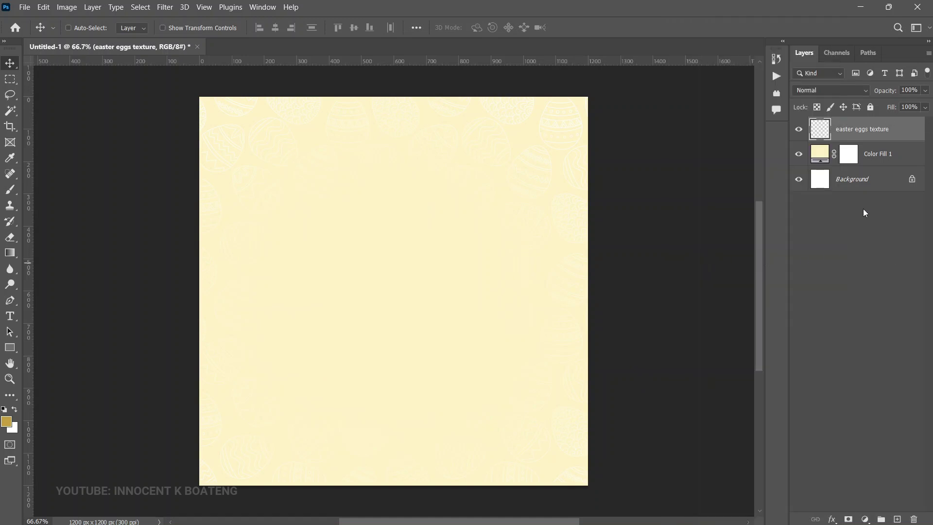
{"action": "right_click", "coordinate": [869, 132]}
{"action": "left_click", "coordinate": [746, 17]}
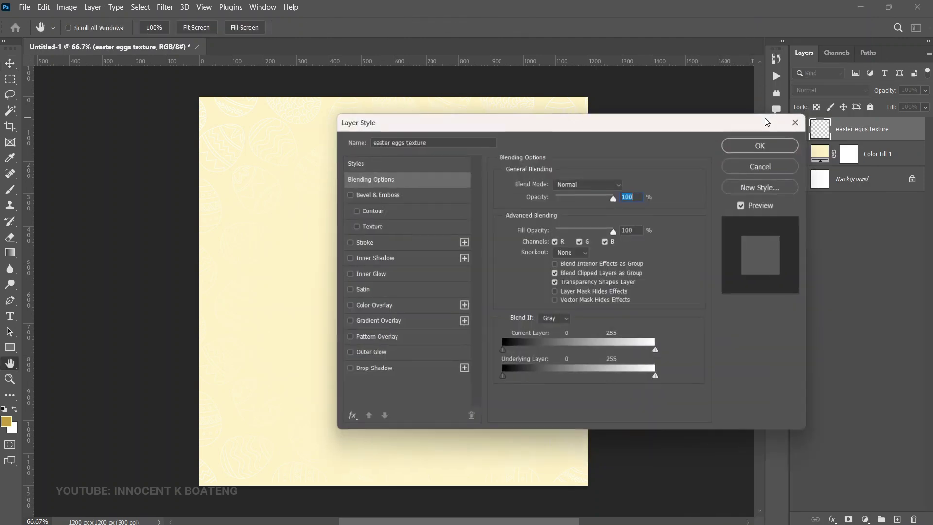
{"action": "left_click_drag", "start_coordinate": [469, 127], "coordinate": [695, 134]}
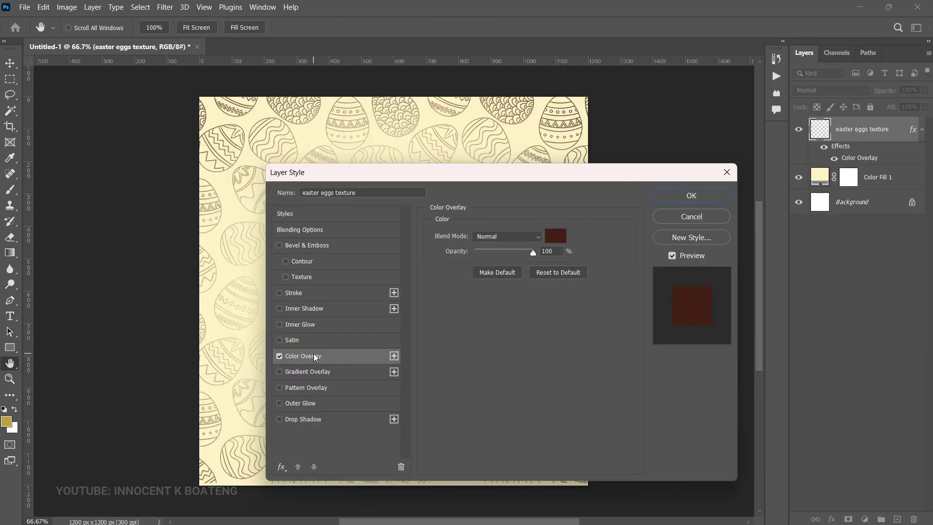
Set the egg texture's overlay colour to orange ffa838 and apply the layer style
{"action": "left_click", "coordinate": [552, 239]}
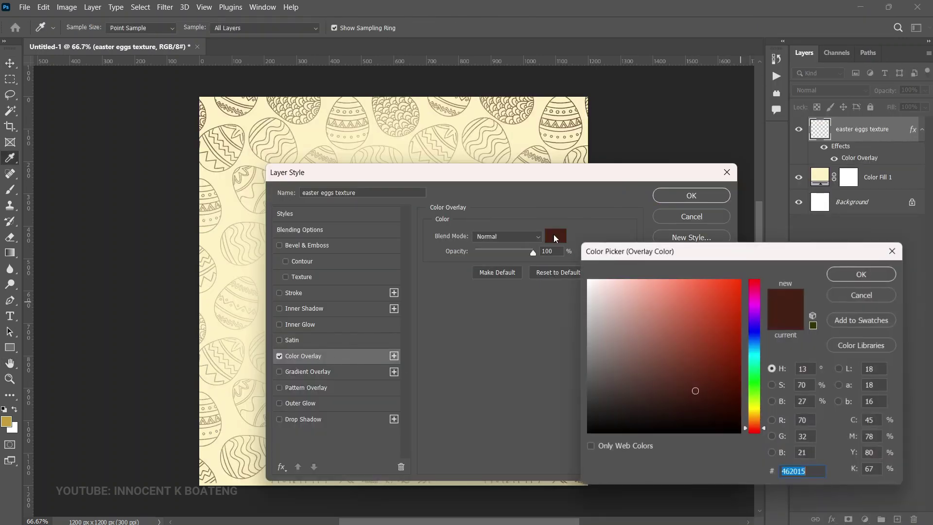
{"action": "left_click", "coordinate": [755, 416]}
{"action": "mouse_move", "coordinate": [755, 415]}
{"action": "left_mouse_down"}
{"action": "mouse_move", "coordinate": [754, 404]}
{"action": "mouse_move", "coordinate": [756, 419]}
{"action": "left_mouse_up"}
{"action": "left_click", "coordinate": [693, 279]}
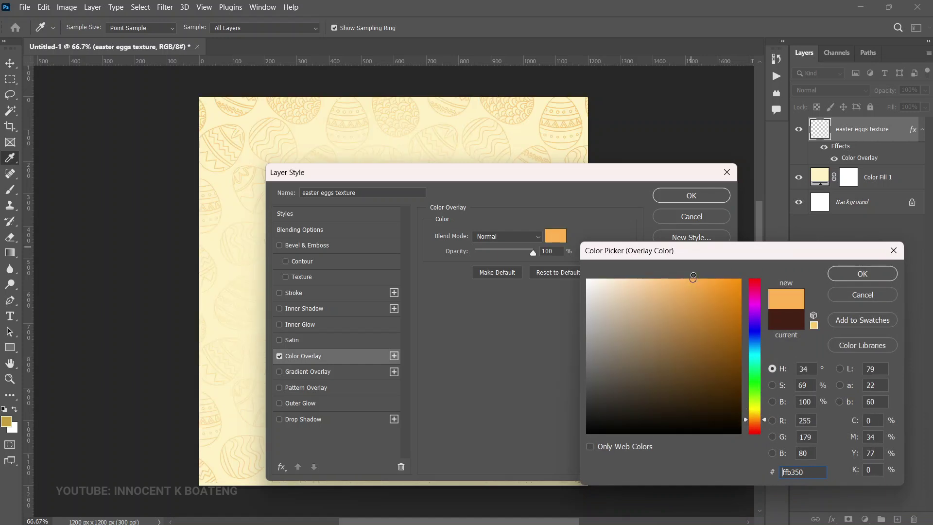
{"action": "left_click_drag", "start_coordinate": [695, 279], "coordinate": [708, 277]}
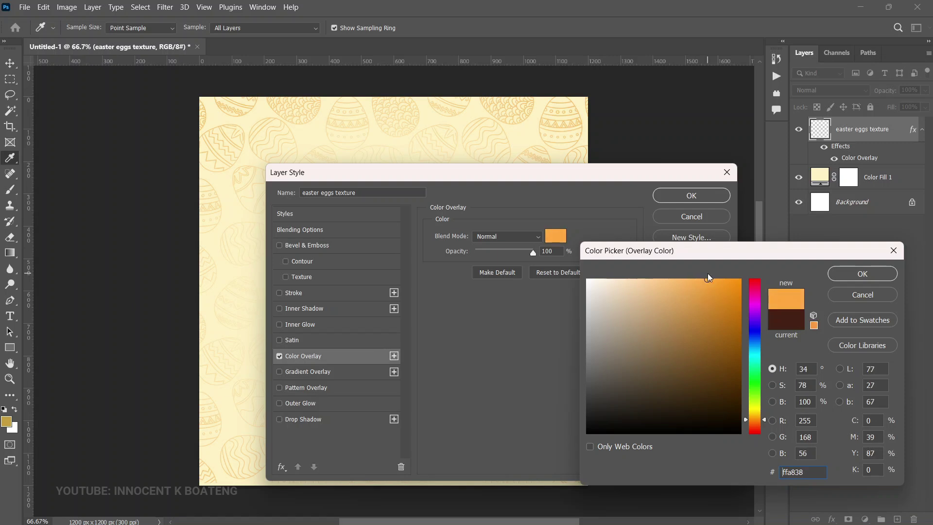
{"action": "left_click", "coordinate": [868, 274]}
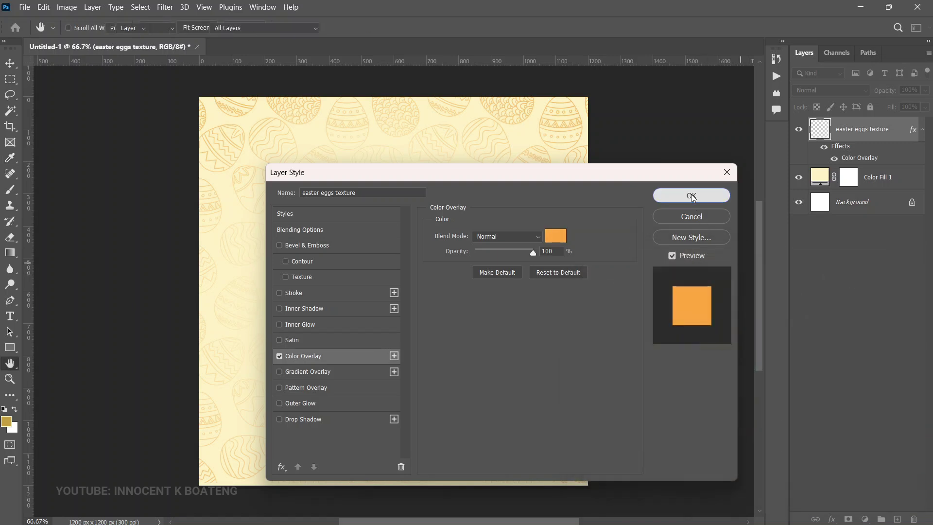
{"action": "left_click", "coordinate": [691, 195]}
Lower the easter eggs texture layer's opacity to 93%
{"action": "key", "text": "ctrl+minus"}
{"action": "left_click_drag", "start_coordinate": [885, 91], "coordinate": [905, 120]}
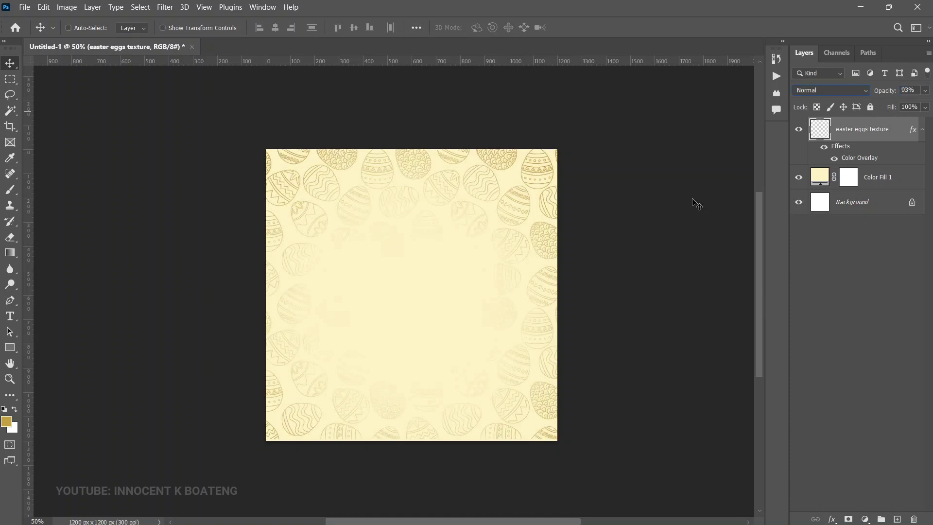
{"action": "key", "text": "z"}
{"action": "left_click", "coordinate": [468, 268]}
{"action": "mouse_move", "coordinate": [468, 271]}
{"action": "left_mouse_down"}
{"action": "mouse_move", "coordinate": [483, 243]}
{"action": "mouse_move", "coordinate": [486, 271]}
{"action": "left_mouse_up"}
{"action": "key", "text": "v"}
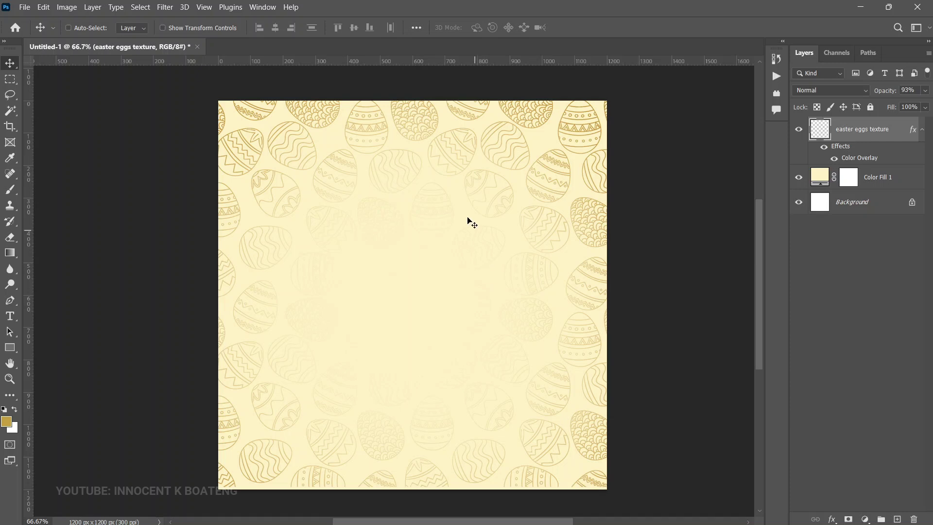
Place the leaf image from the Easter flyer Resources folder as an embedded object on the canvas
{"action": "left_click", "coordinate": [23, 8]}
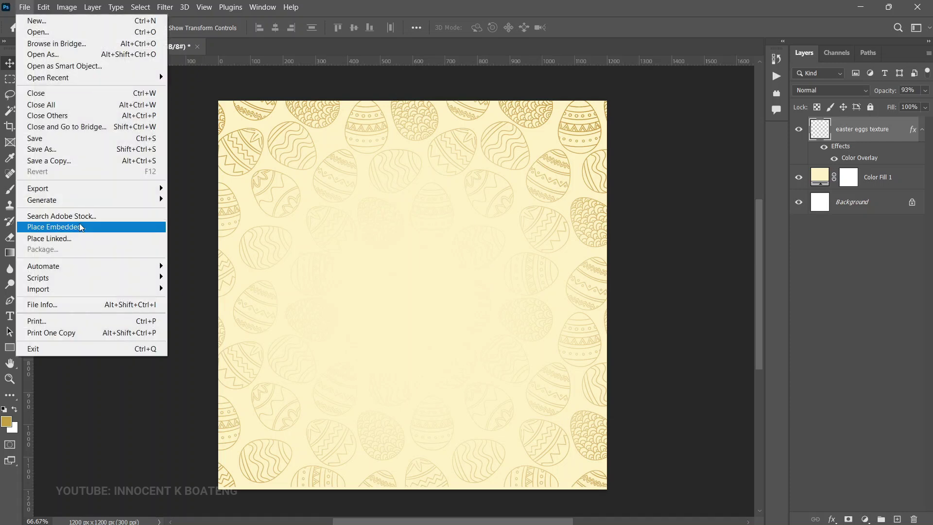
{"action": "left_click", "coordinate": [80, 227]}
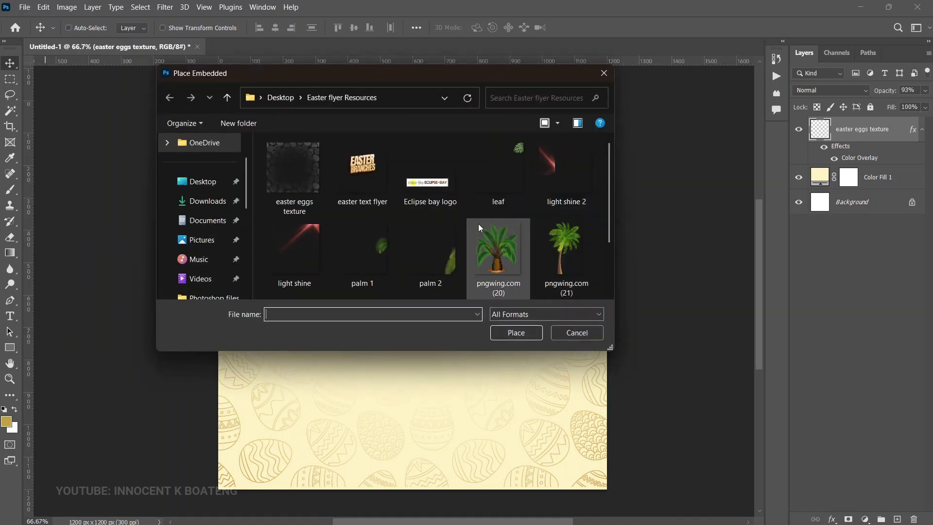
{"action": "double_click", "coordinate": [494, 179]}
{"action": "key", "text": "Return"}
Try moving the leaf inward and farther down the canvas's right edge, and undo the moves
{"action": "left_click_drag", "start_coordinate": [563, 235], "coordinate": [481, 225]}
{"action": "key", "text": "ctrl+z"}
{"action": "mouse_move", "coordinate": [595, 143]}
{"action": "left_mouse_down"}
{"action": "mouse_move", "coordinate": [585, 164]}
{"action": "mouse_move", "coordinate": [594, 150]}
{"action": "left_mouse_up"}
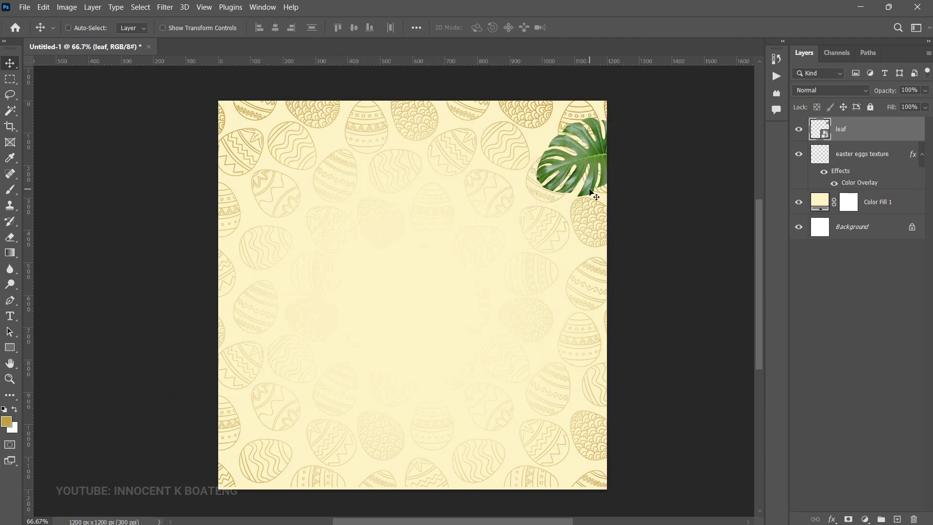
{"action": "left_click_drag", "start_coordinate": [590, 193], "coordinate": [605, 375]}
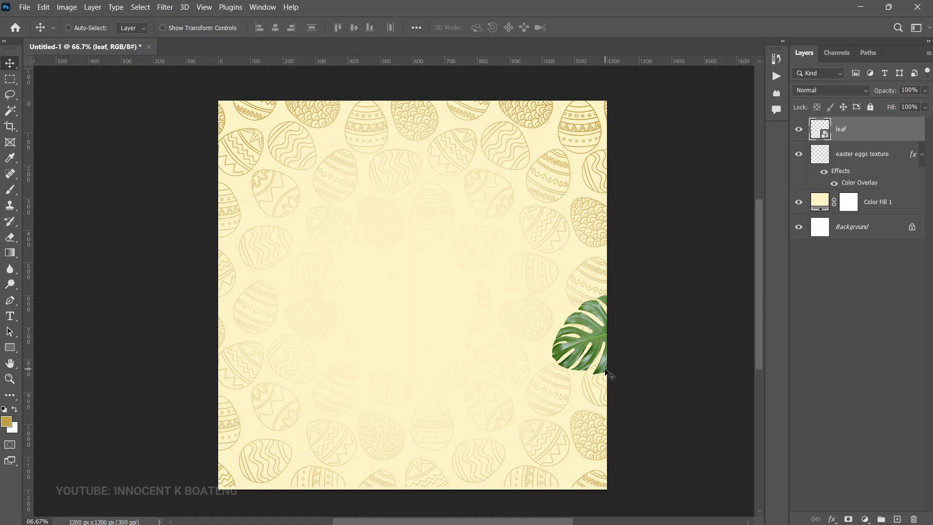
{"action": "key", "text": "ctrl+z"}
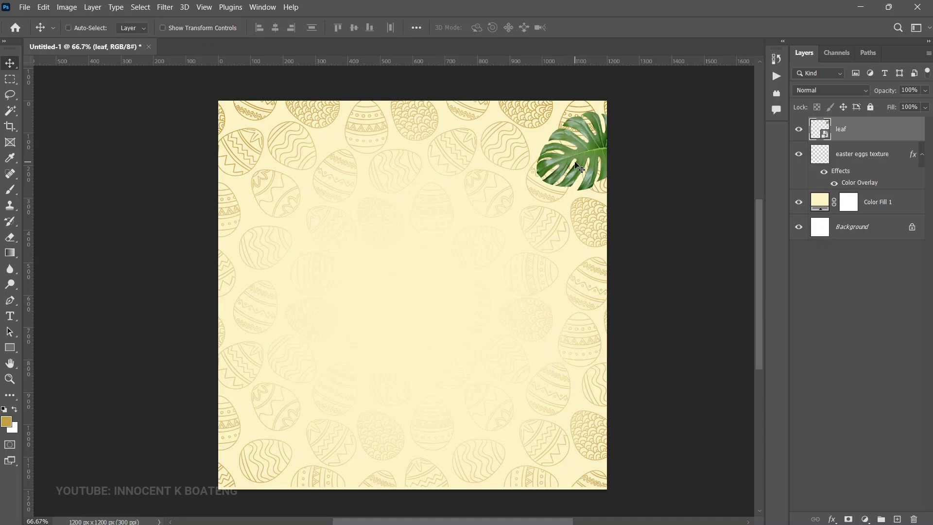
Place the palm 1 image as an embedded object on the canvas above the leaf layer
{"action": "left_click", "coordinate": [22, 10]}
{"action": "left_click", "coordinate": [65, 167]}
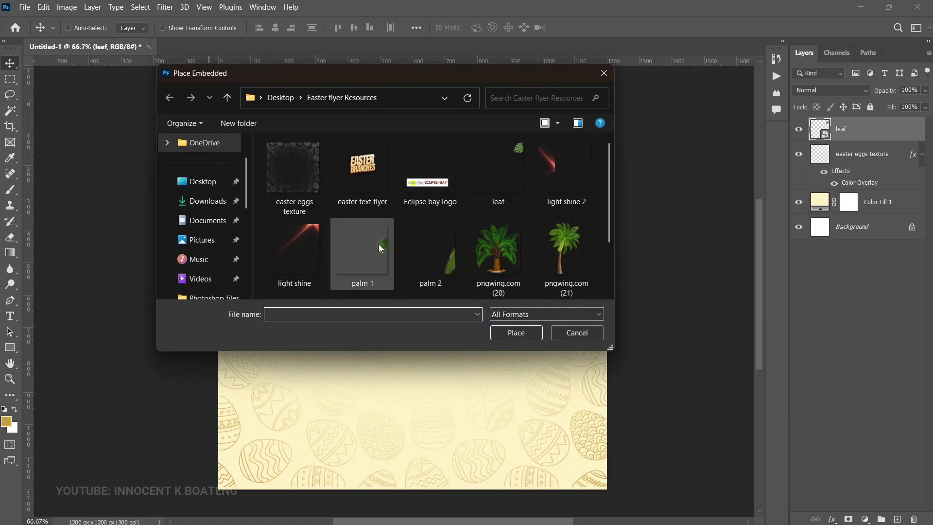
{"action": "left_click", "coordinate": [378, 244]}
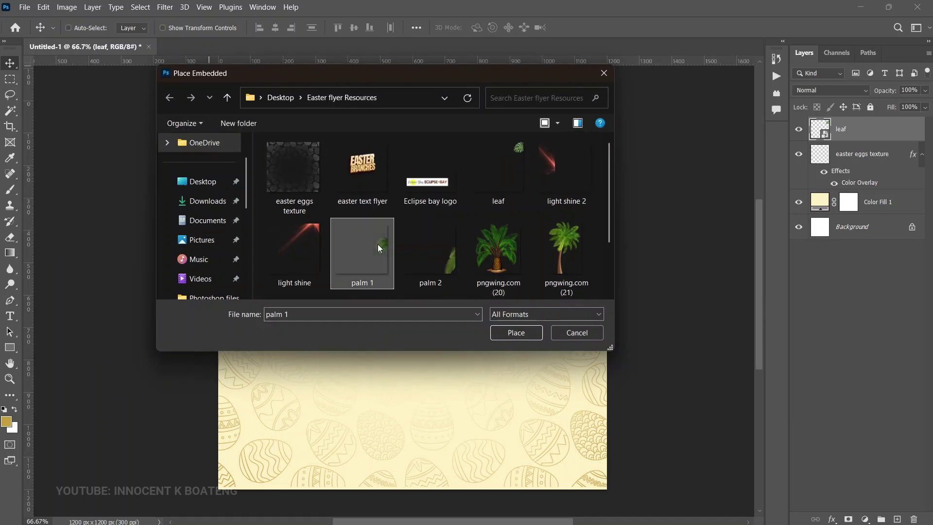
{"action": "left_click", "coordinate": [519, 172]}
{"action": "double_click", "coordinate": [368, 258]}
{"action": "key", "text": "Return"}
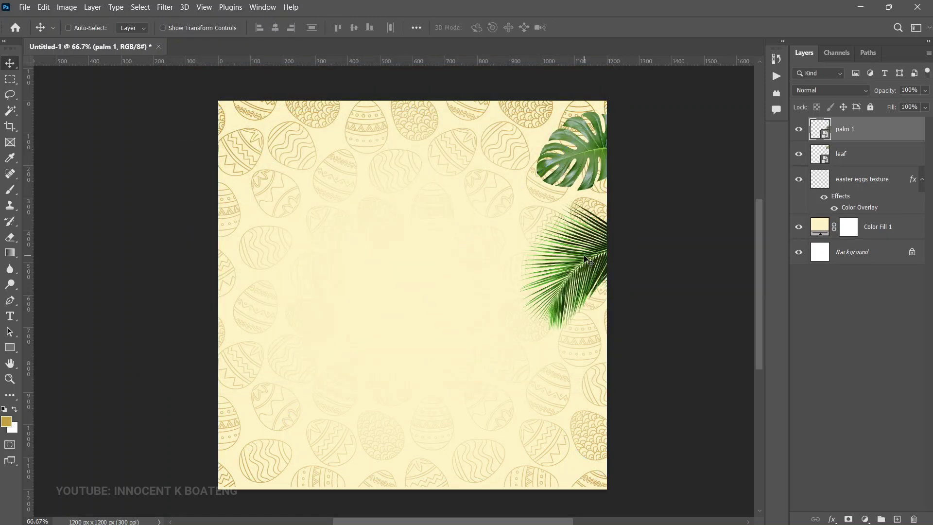
Try moving the palm 1 frond to the canvas's left edge and flipping it horizontally
{"action": "left_click_drag", "start_coordinate": [587, 259], "coordinate": [289, 385]}
{"action": "key", "text": "ctrl+t"}
{"action": "right_click", "coordinate": [298, 359]}
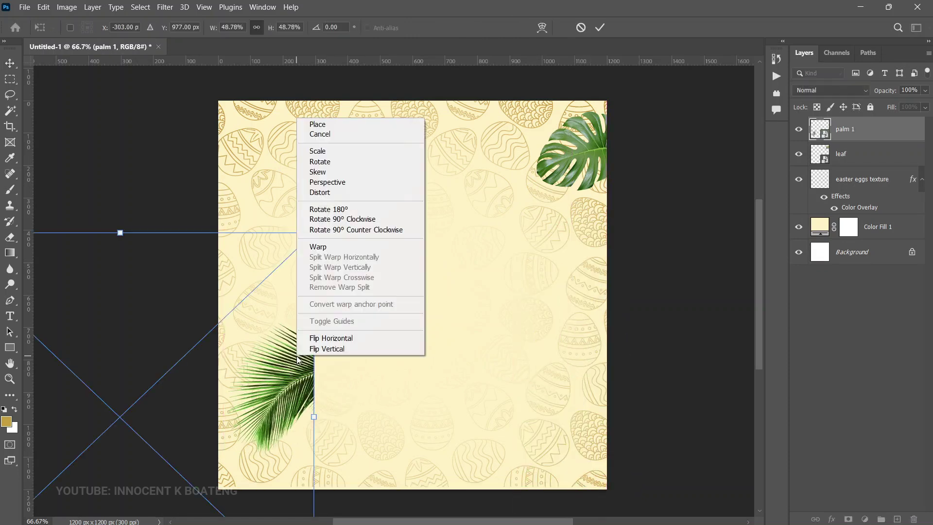
{"action": "left_click", "coordinate": [330, 338]}
{"action": "left_click_drag", "start_coordinate": [281, 371], "coordinate": [540, 311]}
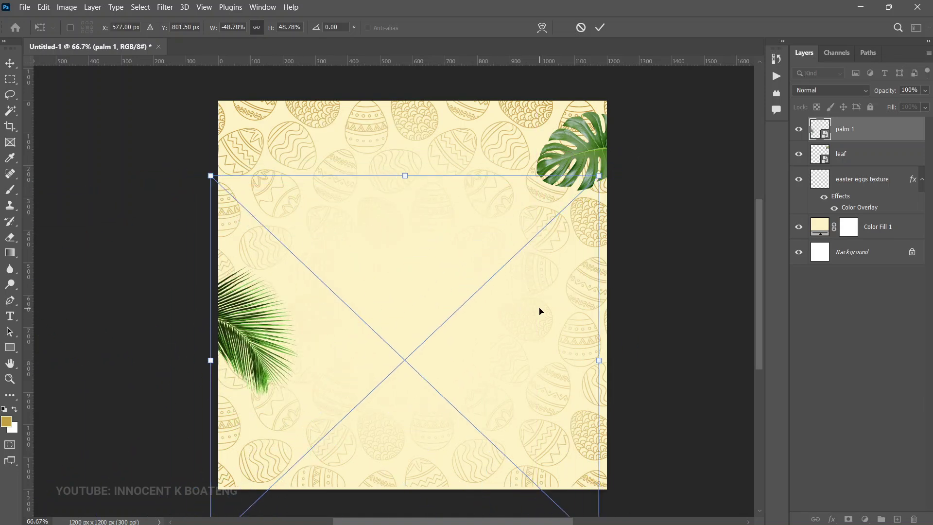
{"action": "key", "text": "Return"}
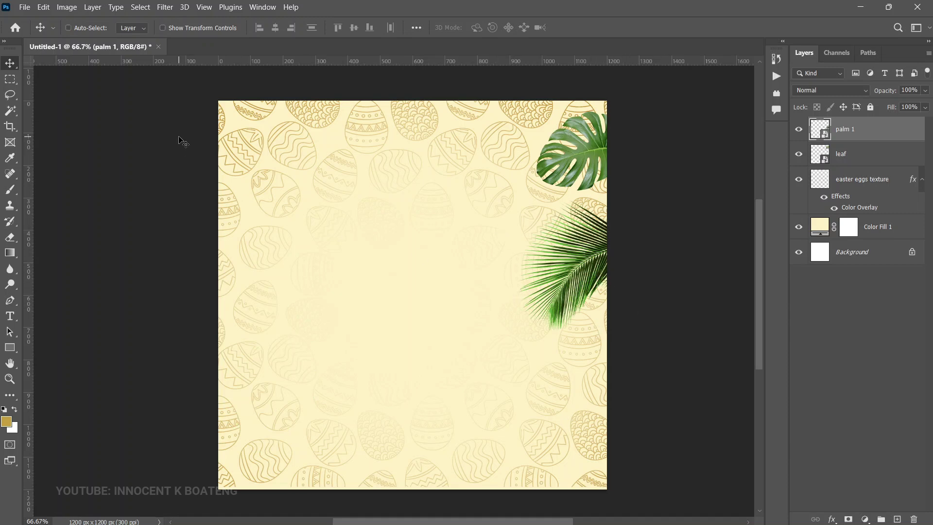
Place the palm 2 image as an embedded object and shift it slightly down along the canvas's right edge
{"action": "left_click", "coordinate": [24, 7]}
{"action": "left_click", "coordinate": [87, 228]}
{"action": "left_click", "coordinate": [401, 269]}
{"action": "double_click", "coordinate": [425, 269]}
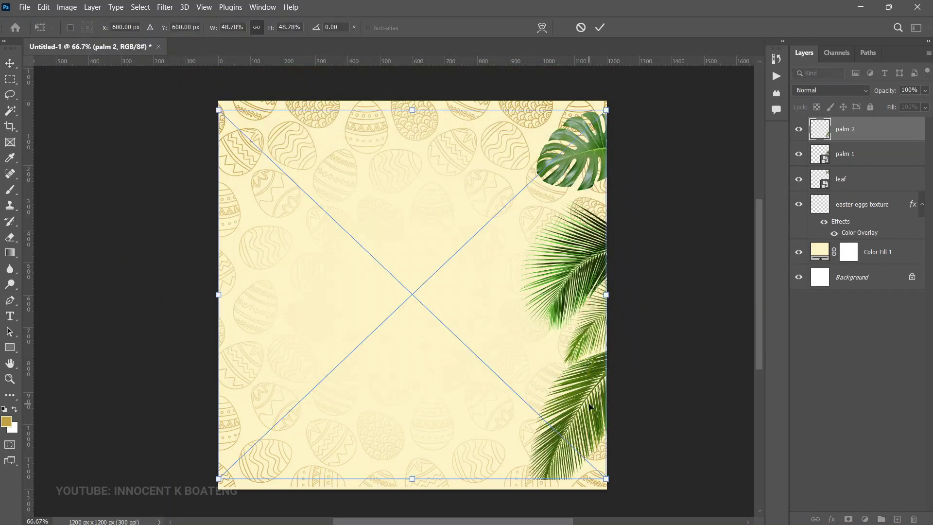
{"action": "key", "text": "Return"}
{"action": "left_click_drag", "start_coordinate": [597, 384], "coordinate": [599, 395]}
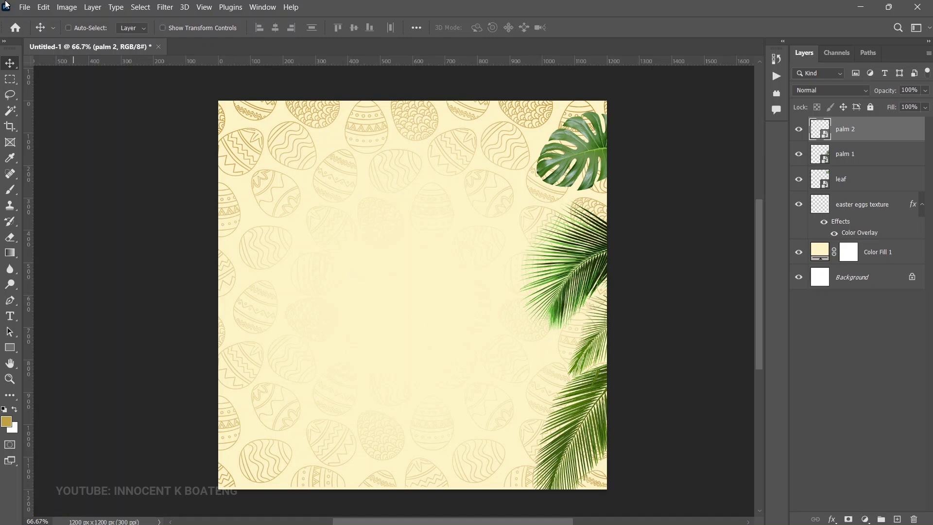
Place the easter text flyer image as an embedded object, scaled to about 54% and positioned in the canvas's upper middle
{"action": "left_click", "coordinate": [25, 7]}
{"action": "left_click", "coordinate": [57, 227]}
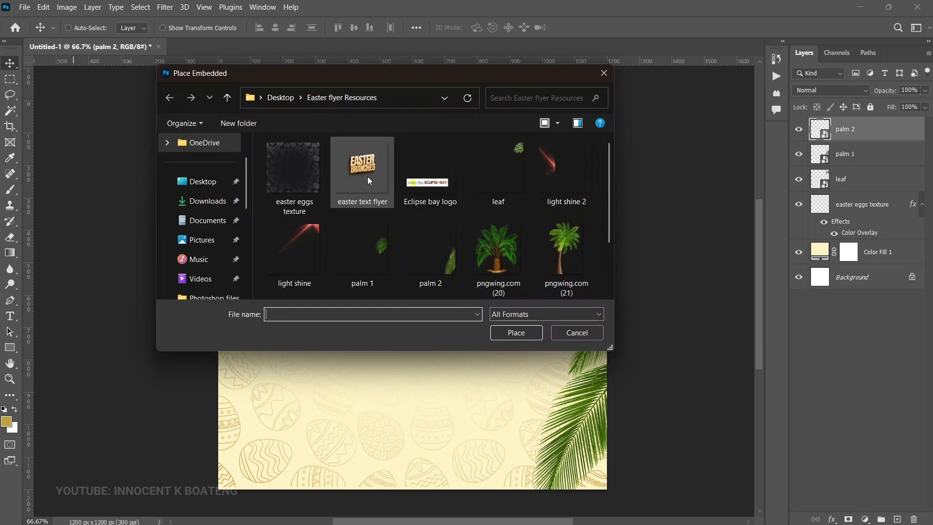
{"action": "double_click", "coordinate": [368, 178]}
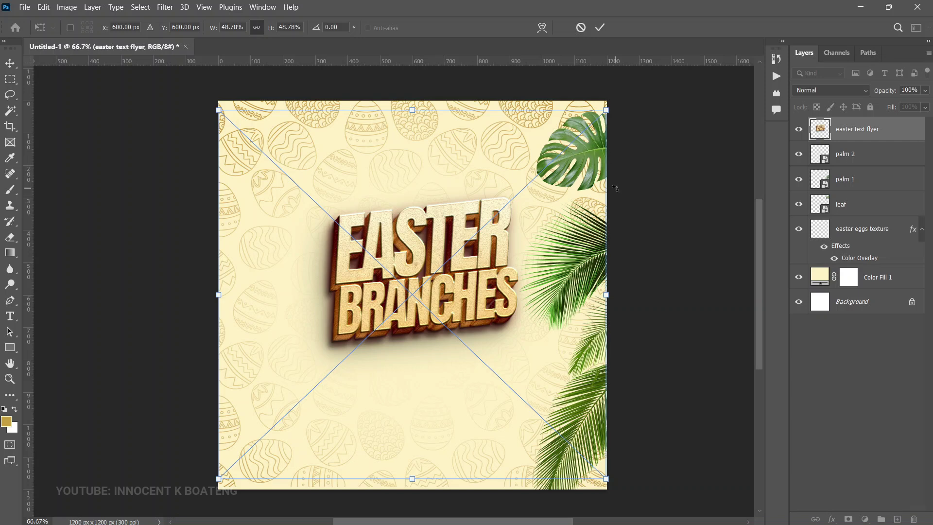
{"action": "left_click_drag", "start_coordinate": [606, 112], "coordinate": [631, 88]}
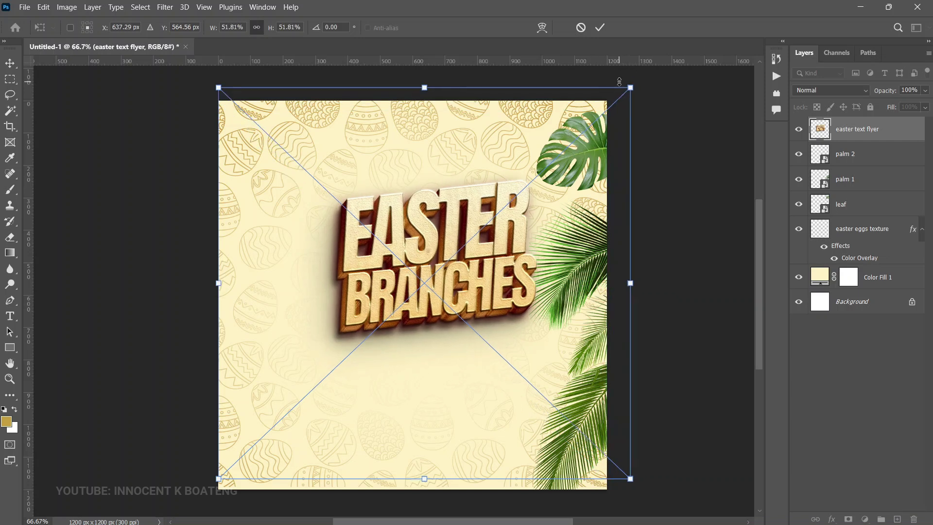
{"action": "left_click_drag", "start_coordinate": [218, 88], "coordinate": [200, 71]}
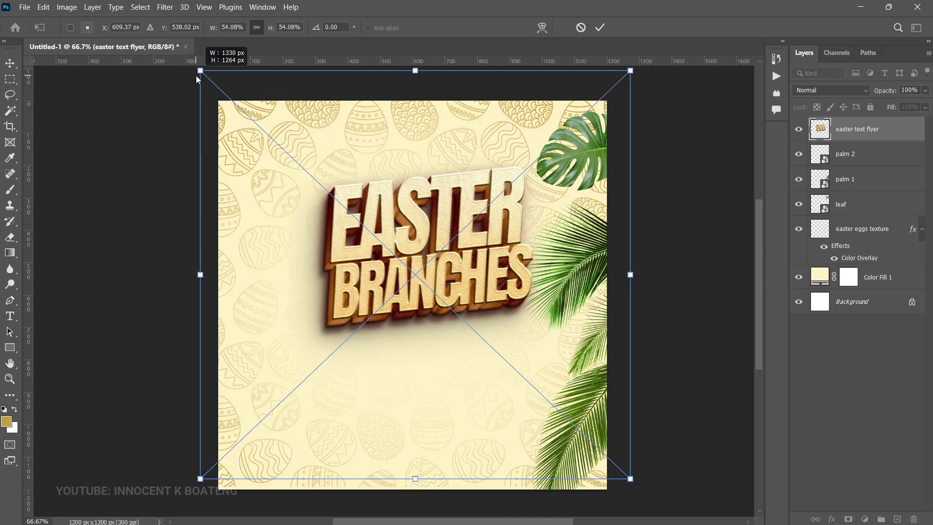
{"action": "left_click_drag", "start_coordinate": [529, 294], "coordinate": [515, 276]}
{"action": "key", "text": "Return"}
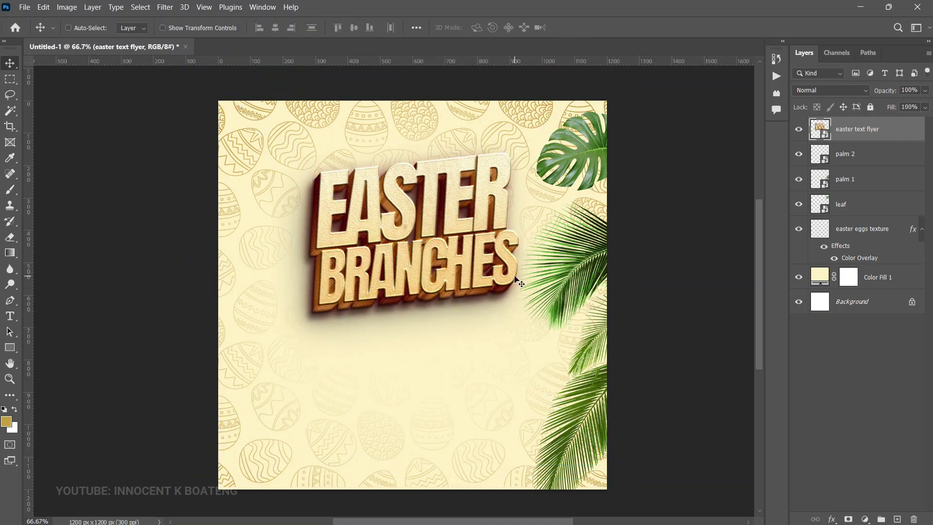
Add a text line reading "Karaoke & Jams with" plus the performer's name in brown 50 pt Poppins SemiBold
{"action": "key", "text": "t"}
{"action": "left_click", "coordinate": [407, 325]}
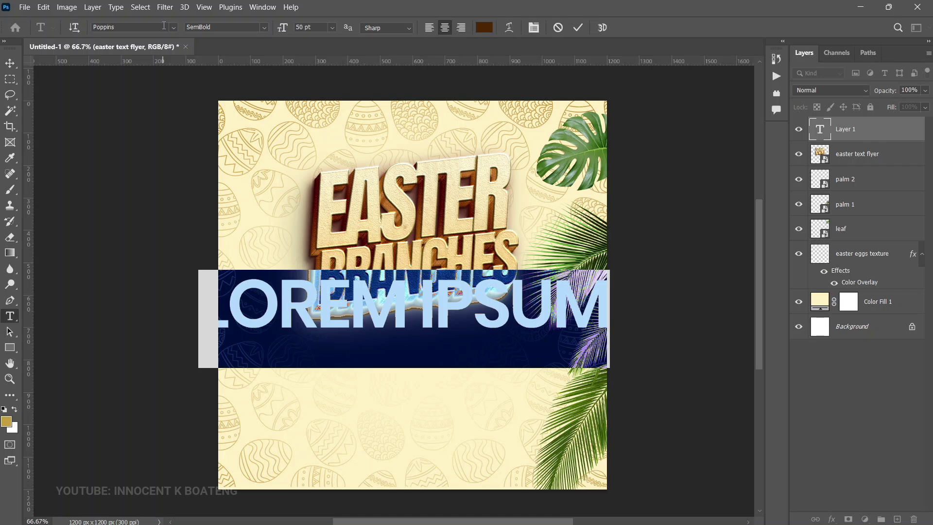
{"action": "type", "text": "& JAMS WITH"}
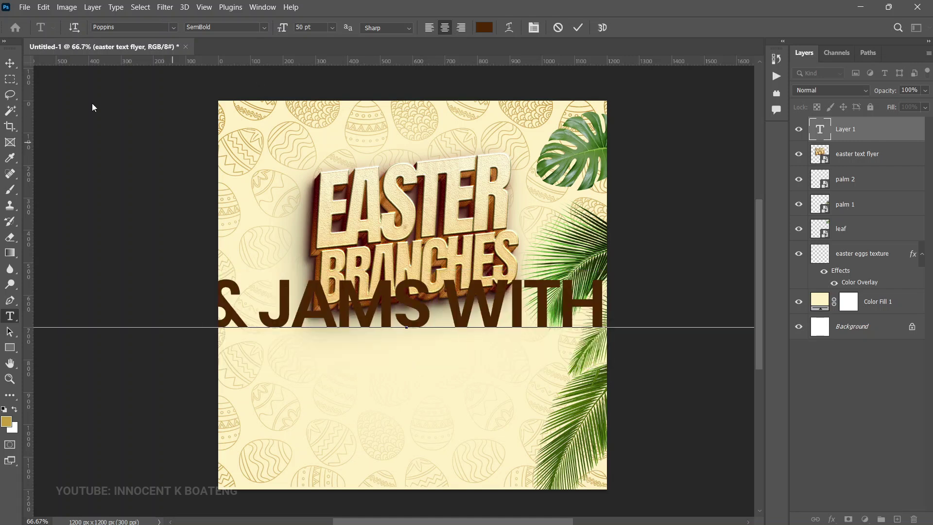
{"action": "left_click", "coordinate": [19, 59]}
Scale the karaoke text down to about 19% and rotate it about -6° below the Easter Branches title
{"action": "key", "text": "ctrl+t"}
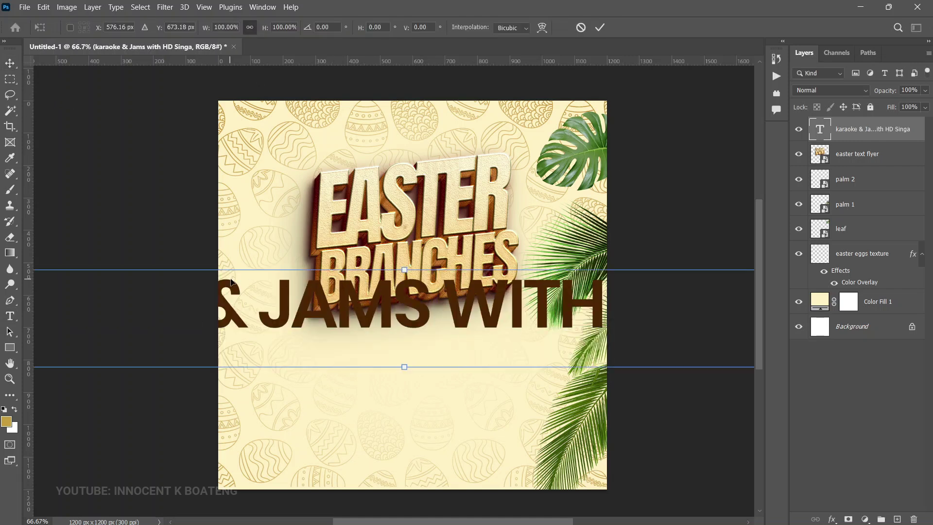
{"action": "key", "text": "ctrl+minus"}
{"action": "key", "text": "ctrl+minus"}
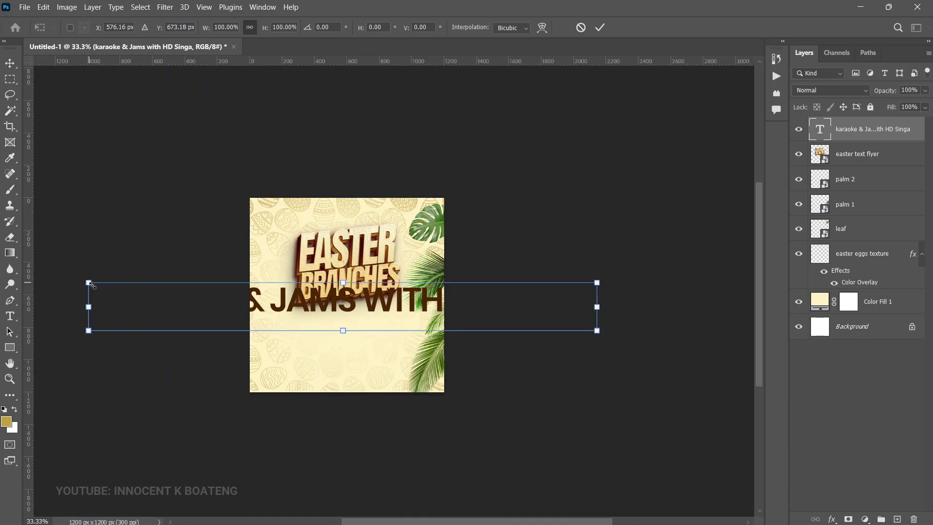
{"action": "left_click_drag", "start_coordinate": [89, 283], "coordinate": [443, 317]}
{"action": "left_click_drag", "start_coordinate": [591, 324], "coordinate": [392, 315]}
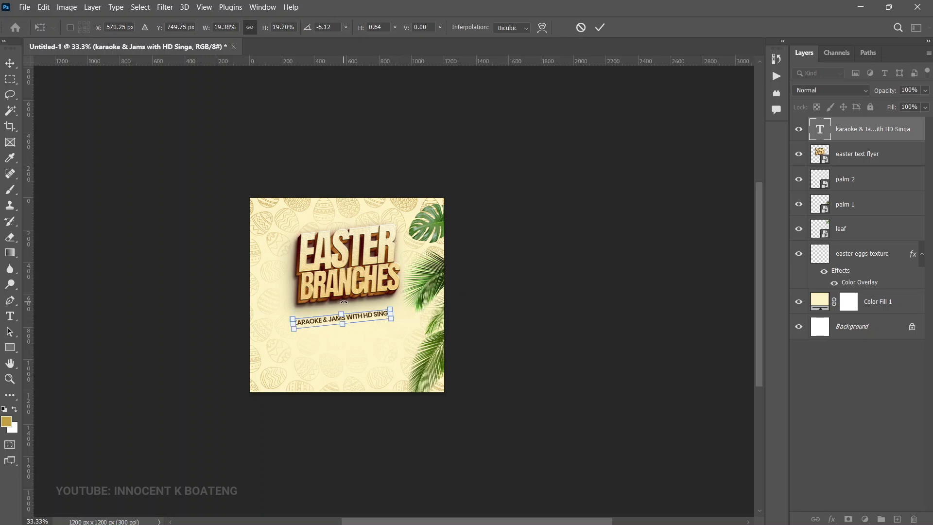
{"action": "key", "text": "Return"}
Move the karaoke text up close beneath the Easter Branches title and fine-tune its vertical gap
{"action": "key", "text": "z"}
{"action": "left_click", "coordinate": [368, 308]}
{"action": "left_click", "coordinate": [368, 309]}
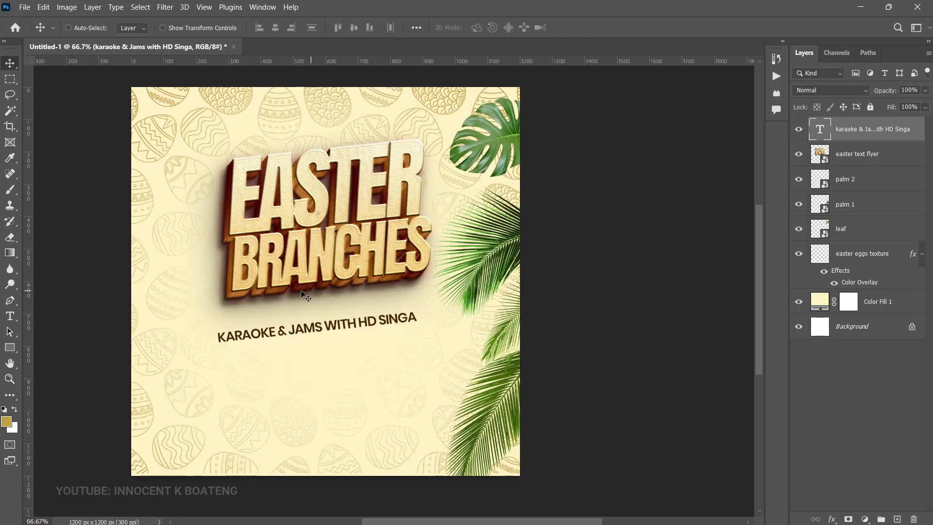
{"action": "key", "text": "v"}
{"action": "left_click_drag", "start_coordinate": [313, 344], "coordinate": [324, 322]}
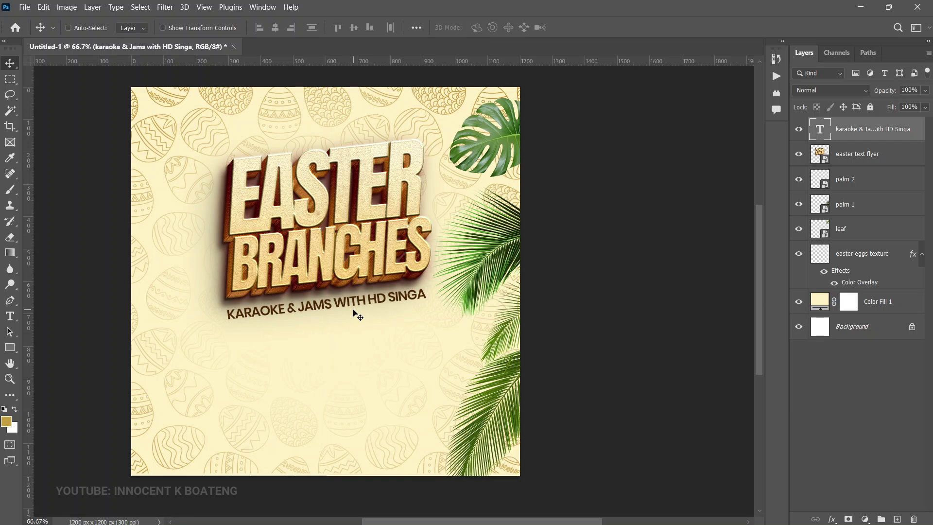
{"action": "key", "text": "Down"}
{"action": "key", "text": "Down"}
{"action": "key", "text": "Down"}
{"action": "key", "text": "Down"}
{"action": "key", "text": "Down"}
{"action": "key", "text": "Down"}
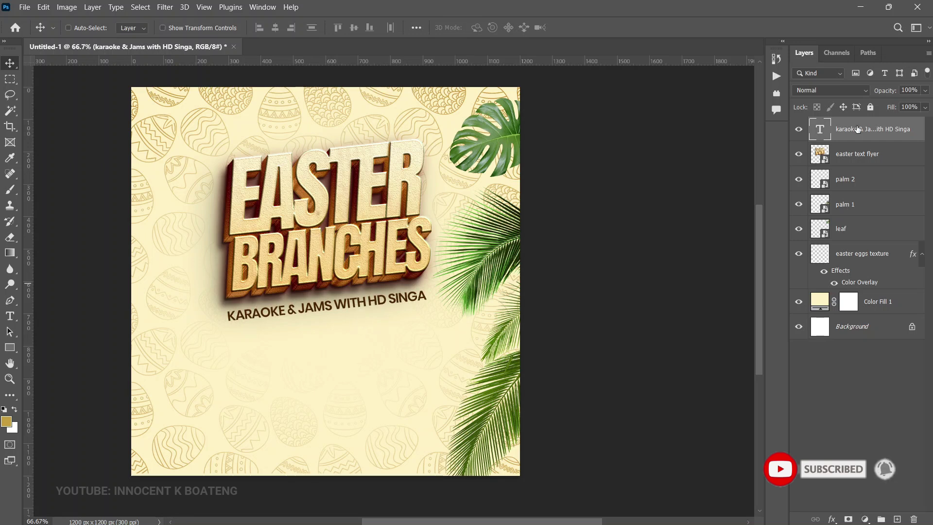
Apply a linear gradient overlay to the karaoke text layer, with color stops 502701 and 663200
{"action": "right_click", "coordinate": [833, 129]}
{"action": "left_click", "coordinate": [747, 22]}
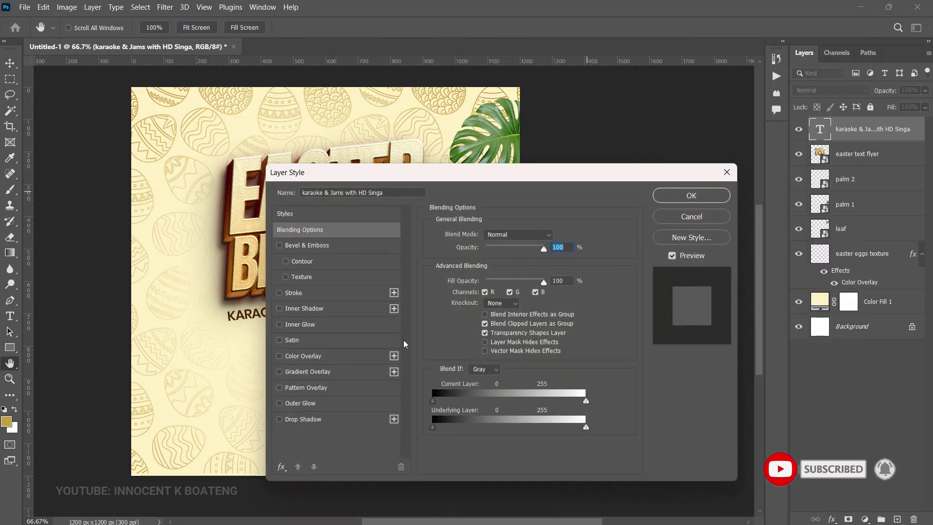
{"action": "left_click", "coordinate": [312, 377]}
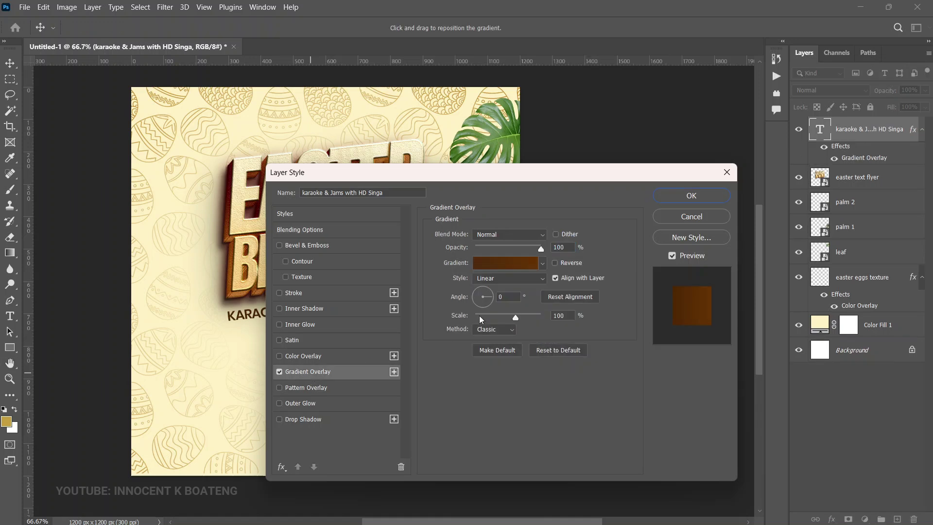
{"action": "left_click", "coordinate": [508, 263]}
{"action": "left_click_drag", "start_coordinate": [857, 238], "coordinate": [858, 319]}
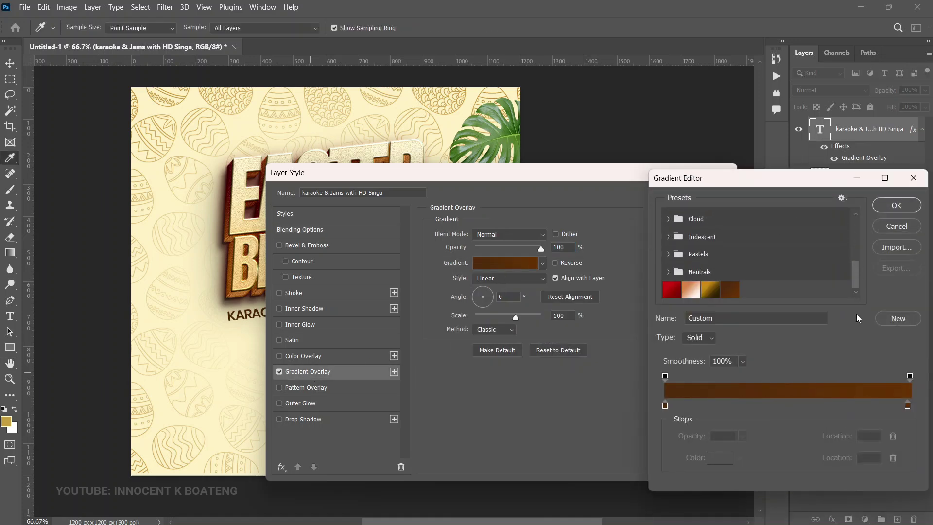
{"action": "left_click", "coordinate": [665, 407]}
{"action": "left_click", "coordinate": [716, 461]}
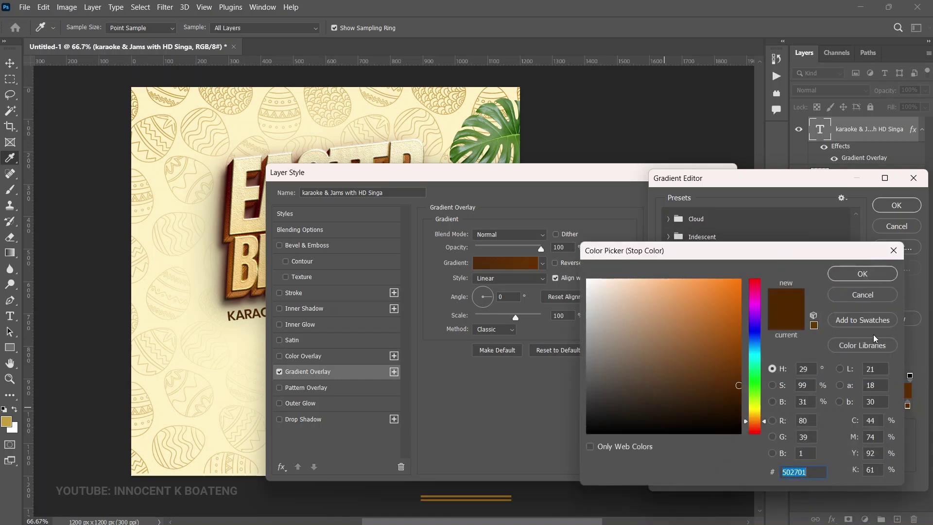
{"action": "left_click", "coordinate": [862, 274]}
{"action": "left_click", "coordinate": [907, 406]}
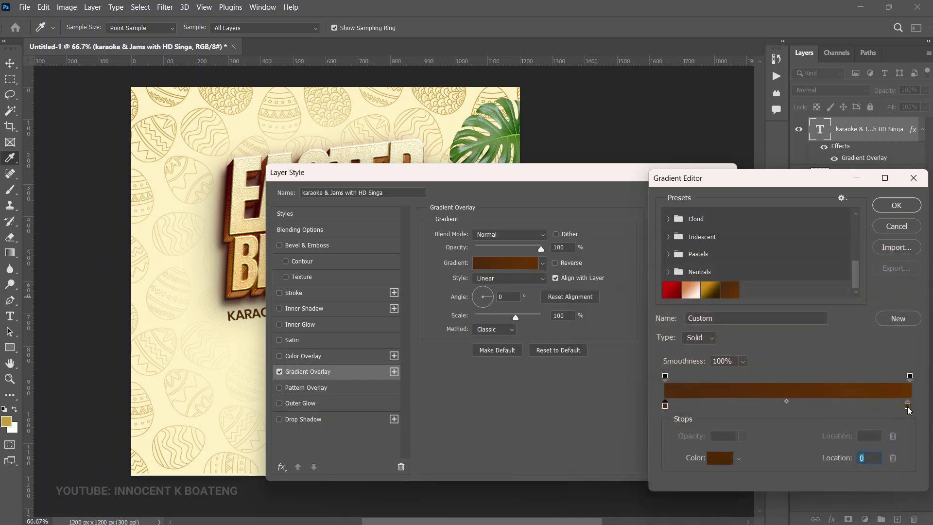
{"action": "left_click", "coordinate": [709, 460]}
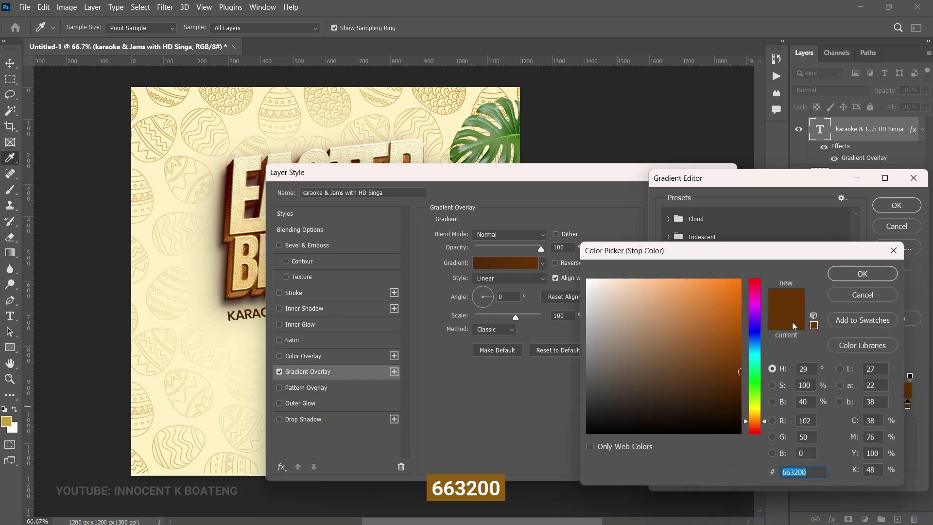
{"action": "left_click", "coordinate": [862, 274]}
{"action": "left_click", "coordinate": [896, 205]}
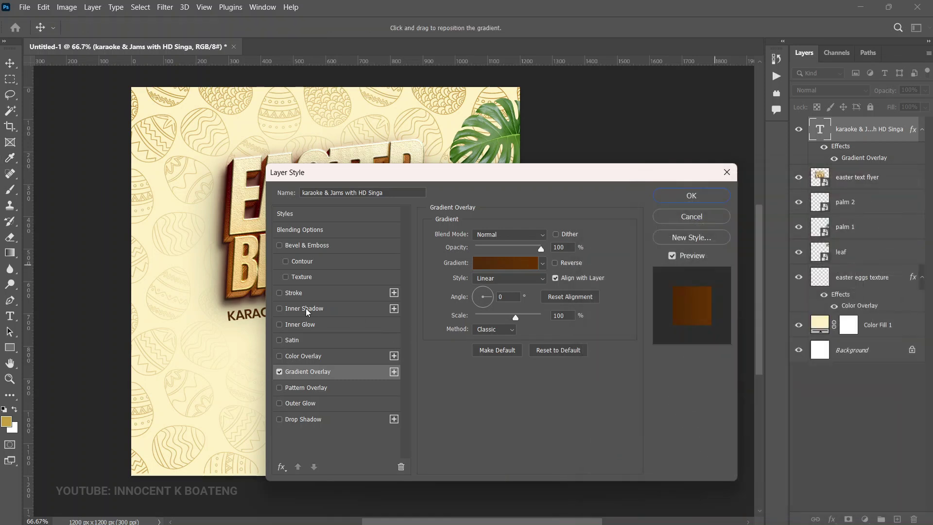
Add a 2 px outside stroke in color ffc683 to the karaoke text and apply the layer style
{"action": "left_click_drag", "start_coordinate": [332, 174], "coordinate": [587, 118]}
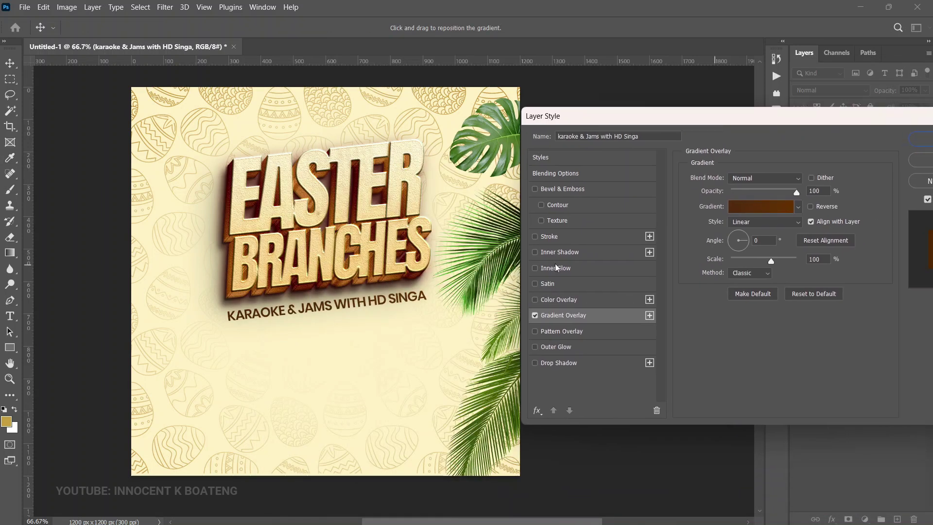
{"action": "left_click", "coordinate": [554, 237]}
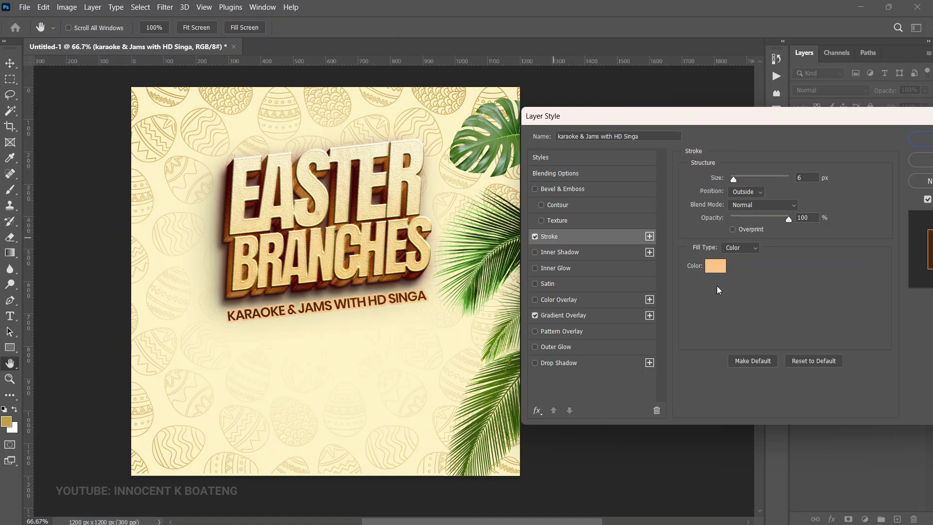
{"action": "left_click", "coordinate": [715, 265]}
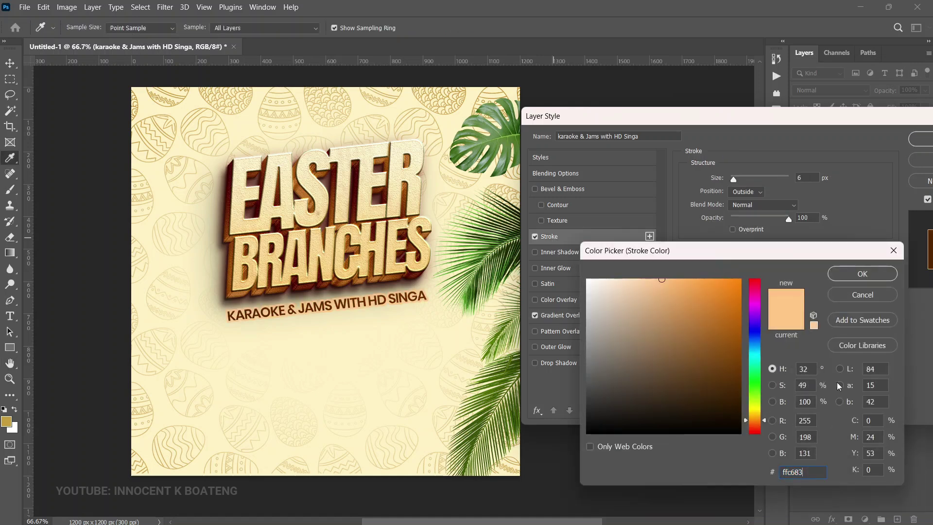
{"action": "double_click", "coordinate": [821, 477]}
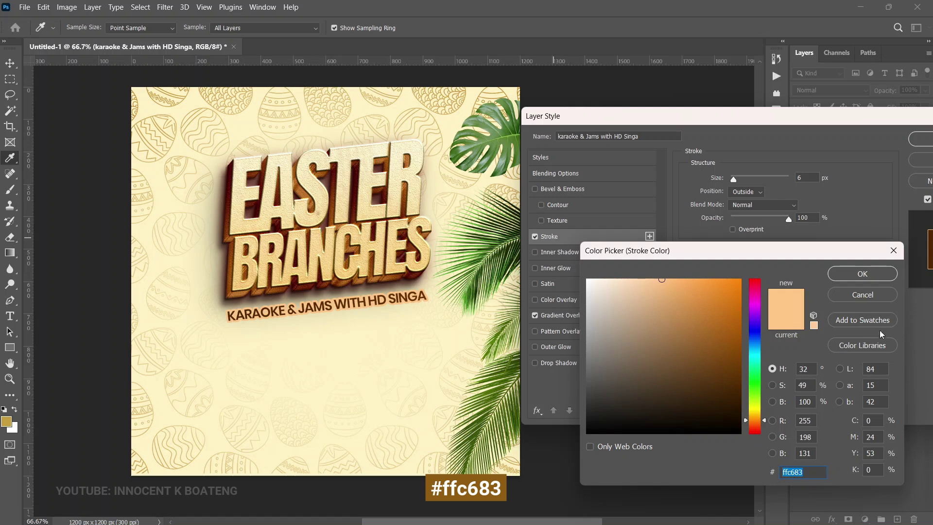
{"action": "left_click", "coordinate": [862, 274]}
{"action": "left_click_drag", "start_coordinate": [734, 179], "coordinate": [731, 179]}
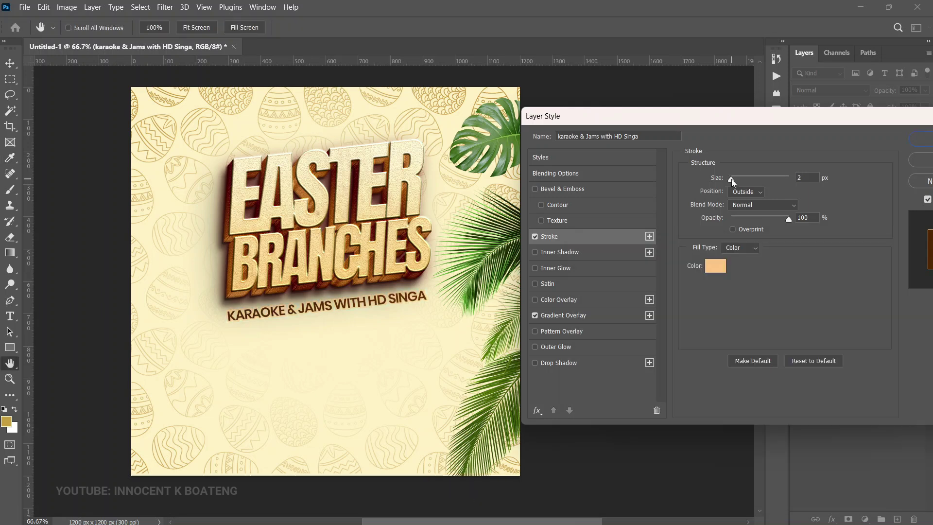
{"action": "key", "text": "Return"}
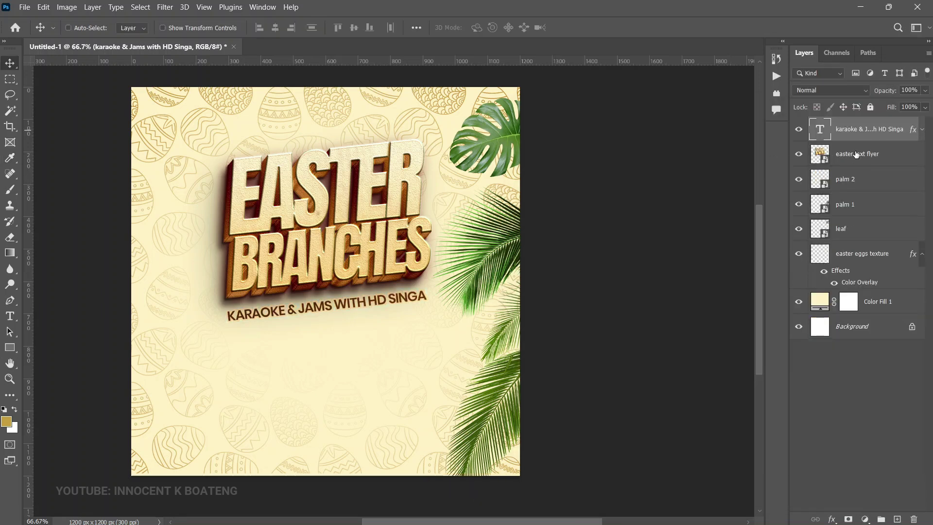
Place the pngwing.com (21) palm tree scaled down along the canvas's left edge, and stack its layer beneath the easter text flyer layer
{"action": "left_click", "coordinate": [856, 154]}
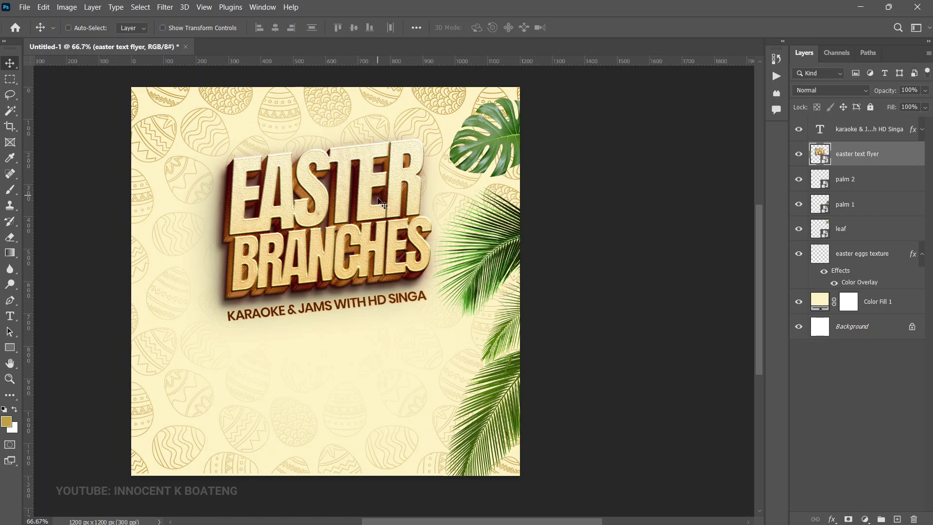
{"action": "left_click", "coordinate": [24, 11]}
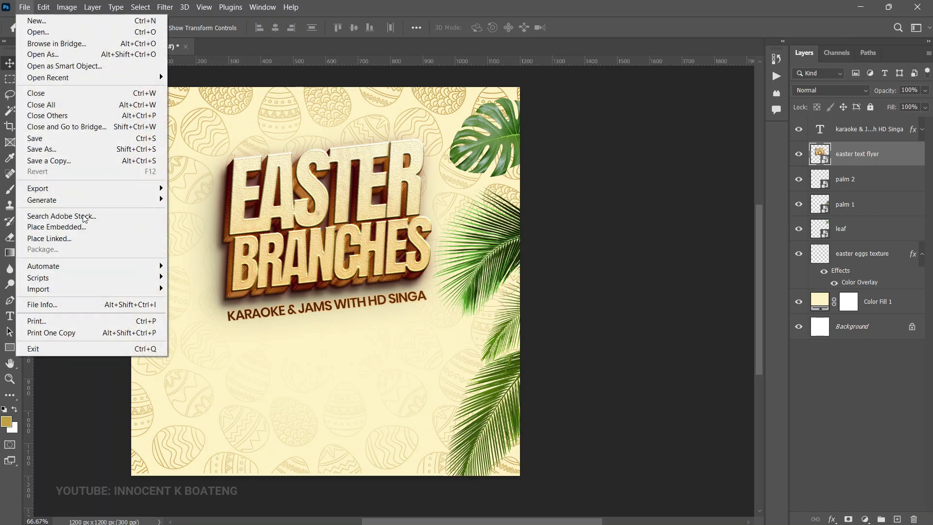
{"action": "left_click", "coordinate": [87, 229]}
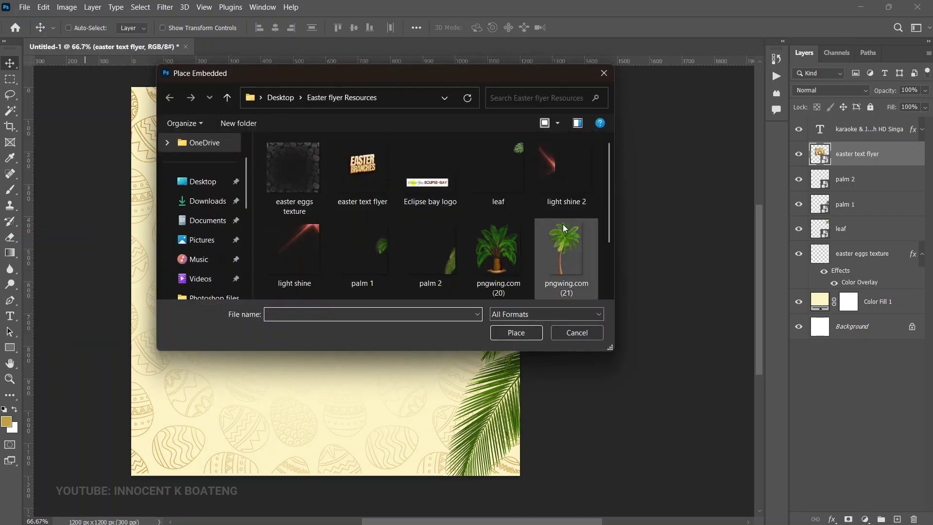
{"action": "double_click", "coordinate": [575, 269]}
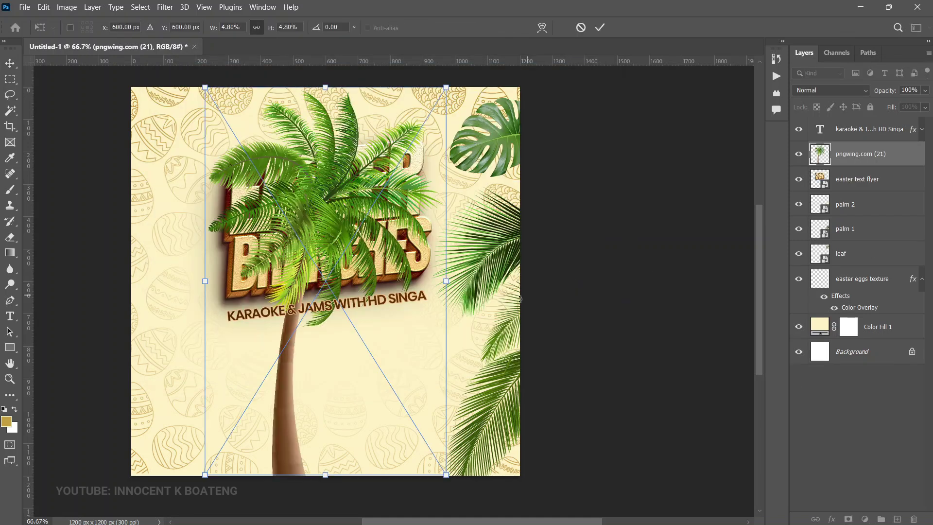
{"action": "left_click_drag", "start_coordinate": [405, 303], "coordinate": [297, 313]}
{"action": "left_click_drag", "start_coordinate": [348, 106], "coordinate": [306, 173]}
{"action": "key", "text": "Return"}
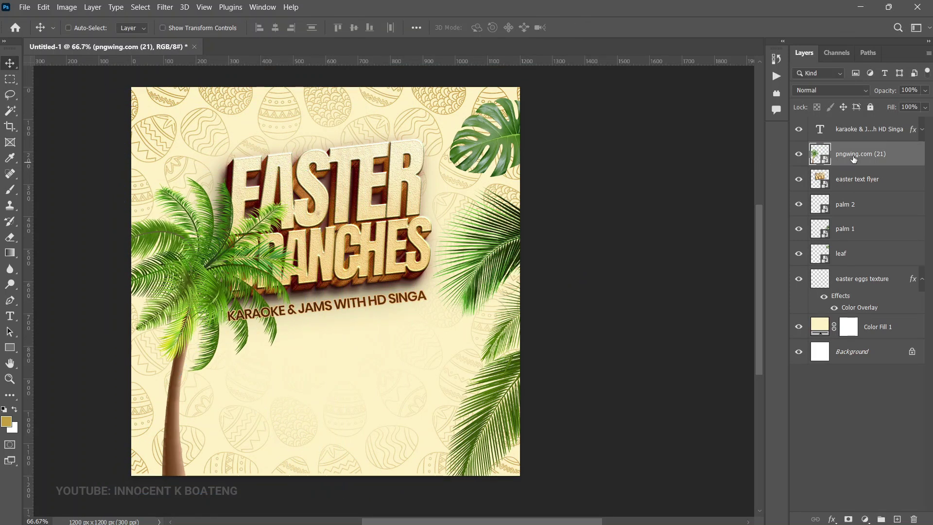
{"action": "left_click_drag", "start_coordinate": [850, 157], "coordinate": [854, 195]}
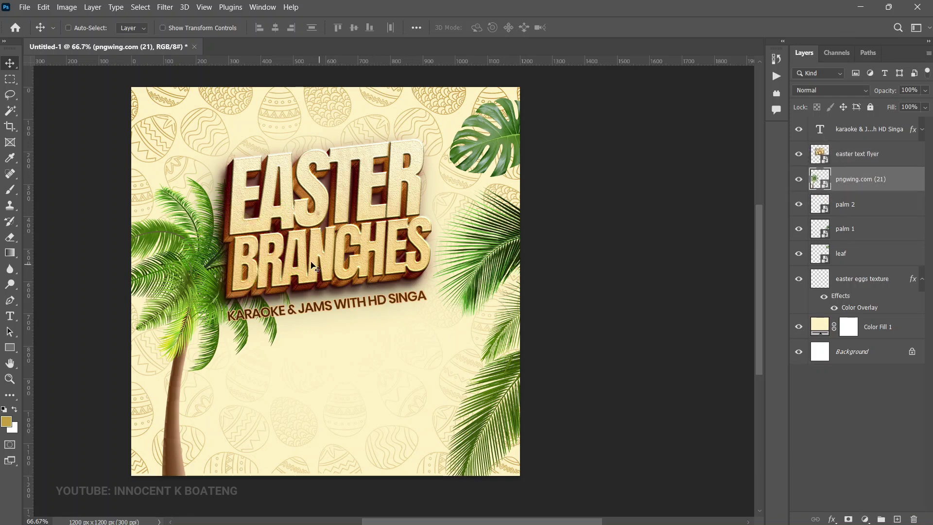
Scale the easter text flyer title layer down to about 50%, shrinking it toward its lower-right corner
{"action": "right_click", "coordinate": [270, 238]}
{"action": "left_click", "coordinate": [284, 243]}
{"action": "key", "text": "ctrl+t"}
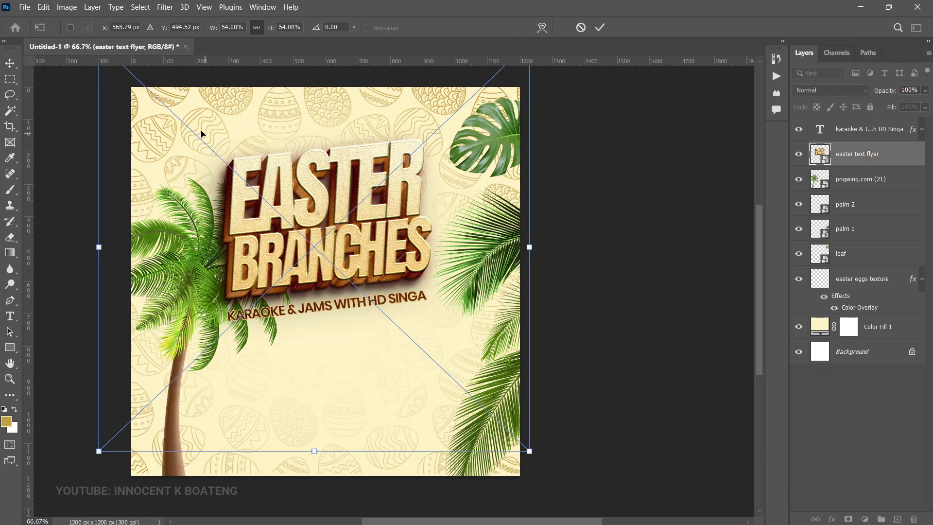
{"action": "scroll", "coordinate": [203, 143], "scroll_direction": "down", "scroll_amount": 1}
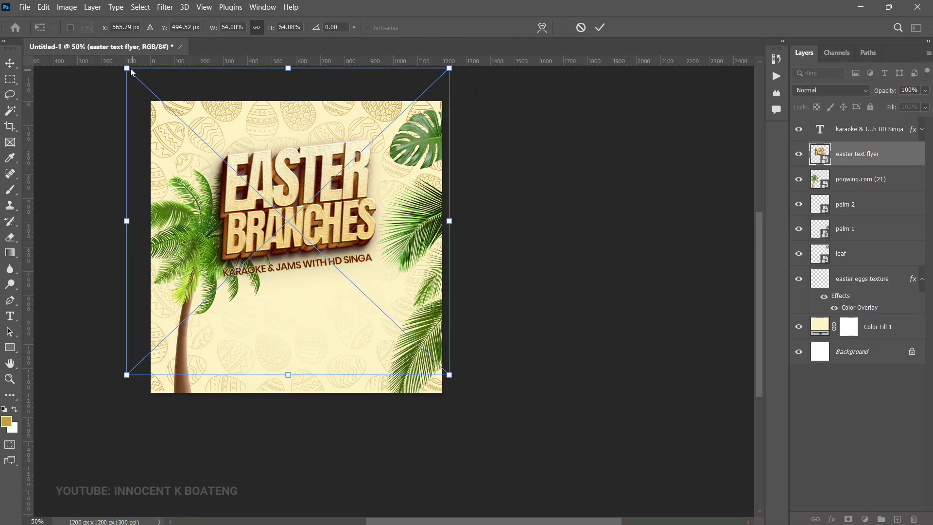
{"action": "left_click_drag", "start_coordinate": [127, 68], "coordinate": [150, 90]}
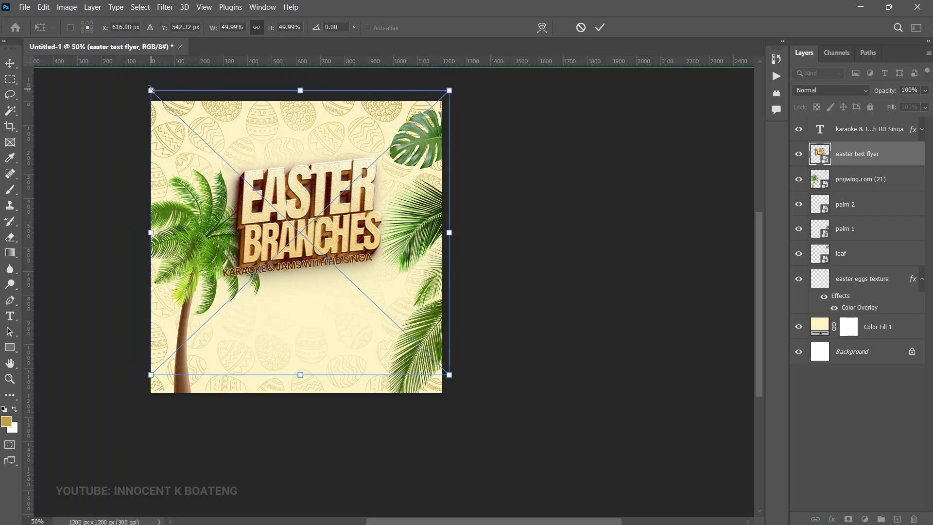
{"action": "key", "text": "Return"}
Shift the karaoke text line right so it starts beneath the beginning of the smaller Easter Branches title
{"action": "right_click", "coordinate": [301, 265]}
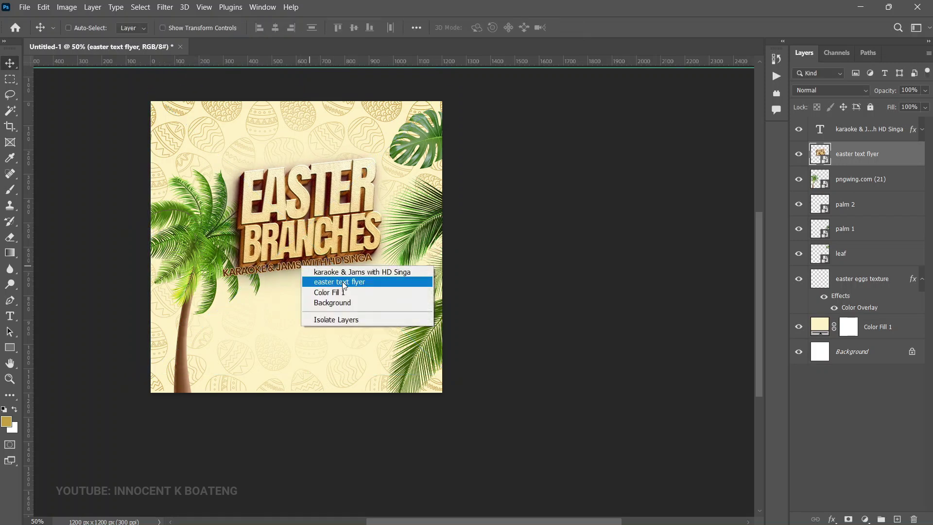
{"action": "left_click", "coordinate": [340, 273]}
{"action": "left_click_drag", "start_coordinate": [334, 285], "coordinate": [351, 285]}
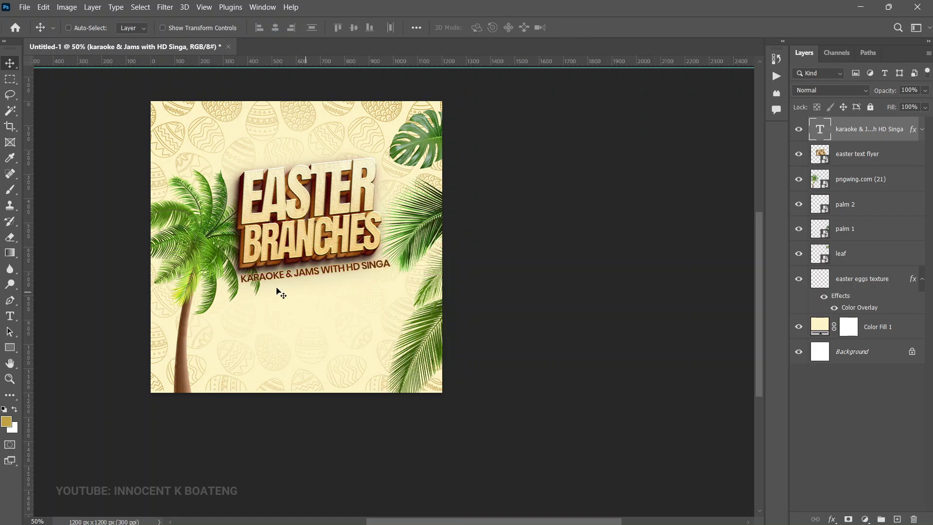
Scale the pngwing.com (21) palm tree down slightly and reposition it against the canvas's left edge
{"action": "right_click", "coordinate": [197, 239]}
{"action": "left_click", "coordinate": [207, 242]}
{"action": "key", "text": "ctrl+t"}
{"action": "left_click_drag", "start_coordinate": [263, 196], "coordinate": [264, 200]}
{"action": "left_click_drag", "start_coordinate": [229, 294], "coordinate": [226, 282]}
{"action": "key", "text": "Return"}
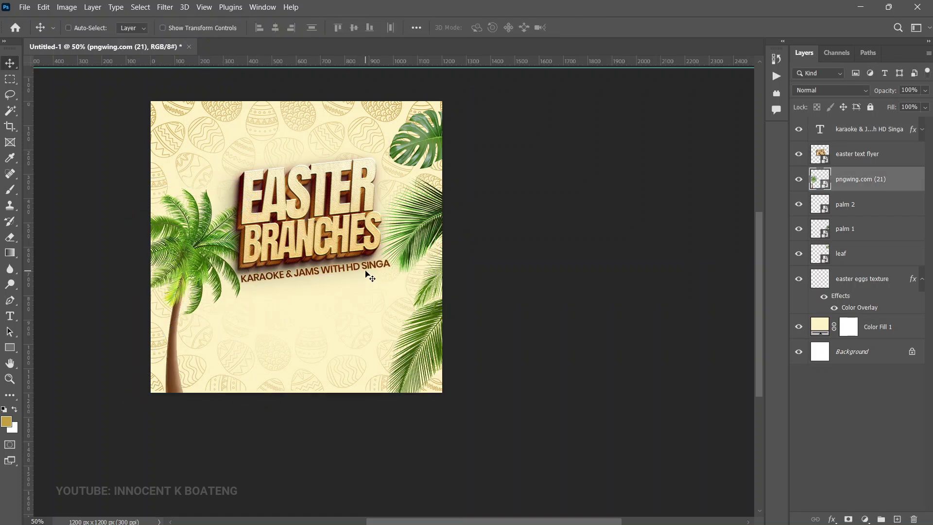
Scale the karaoke text down slightly to match the width of the Easter Branches title
{"action": "right_click", "coordinate": [366, 270]}
{"action": "left_click", "coordinate": [396, 277]}
{"action": "key", "text": "ctrl+t"}
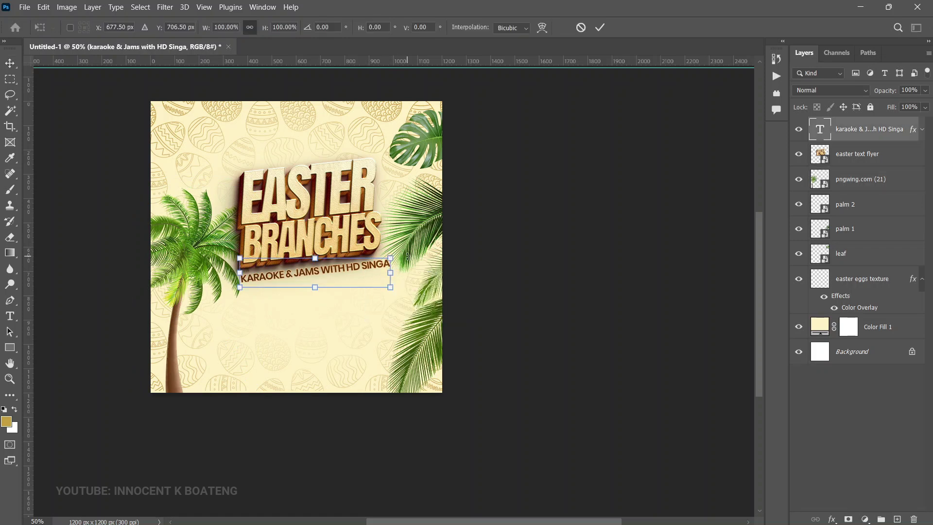
{"action": "left_click_drag", "start_coordinate": [391, 256], "coordinate": [380, 258]}
{"action": "key", "text": "Return"}
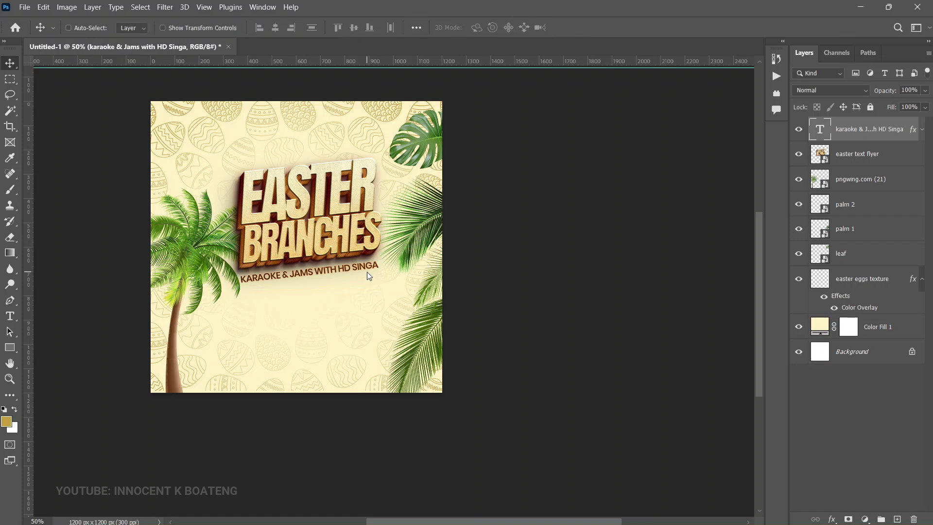
Shift the title and karaoke text together slightly left, and fine-tune the palm tree's horizontal position beside them
{"action": "scroll", "coordinate": [366, 272], "scroll_direction": "up", "scroll_amount": 2}
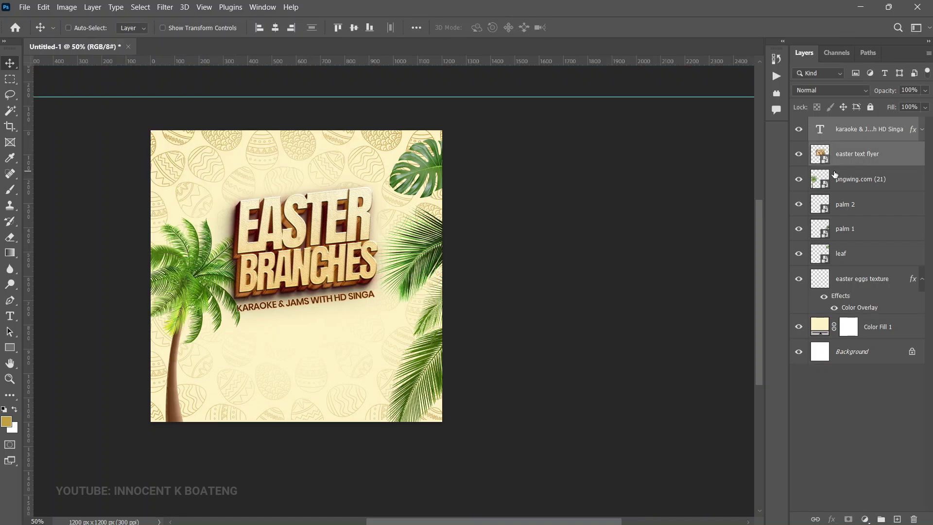
{"action": "key", "text": "ctrl+z"}
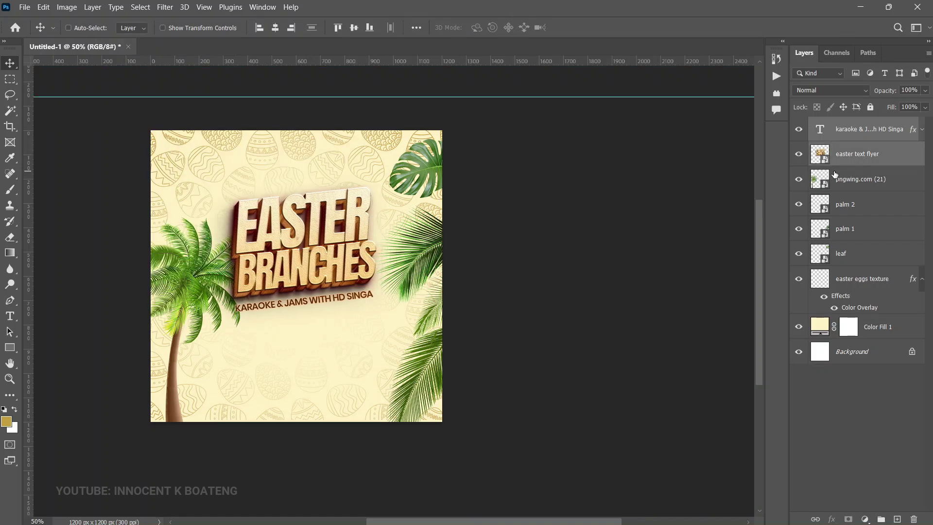
{"action": "right_click", "coordinate": [193, 278]}
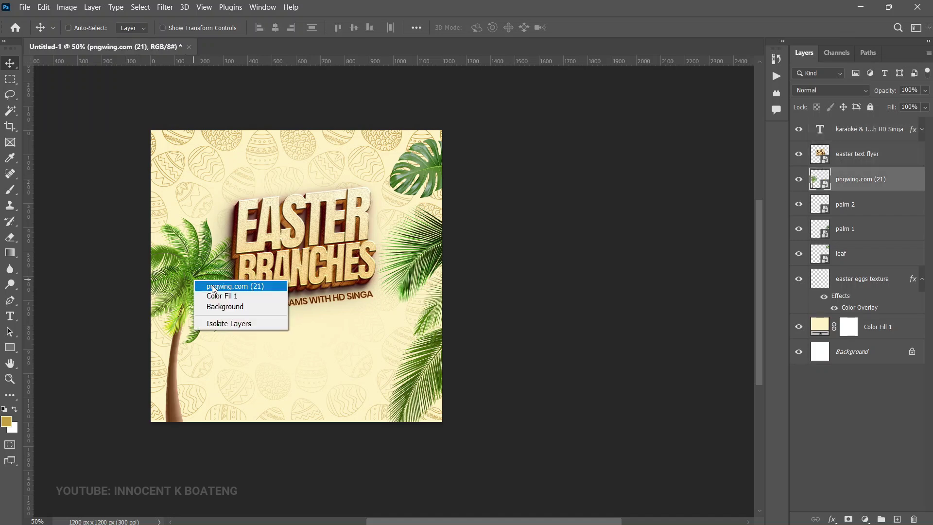
{"action": "left_click", "coordinate": [213, 286]}
{"action": "key", "text": "ctrl+z"}
{"action": "key", "text": "ctrl+z"}
{"action": "key", "text": "ctrl+z"}
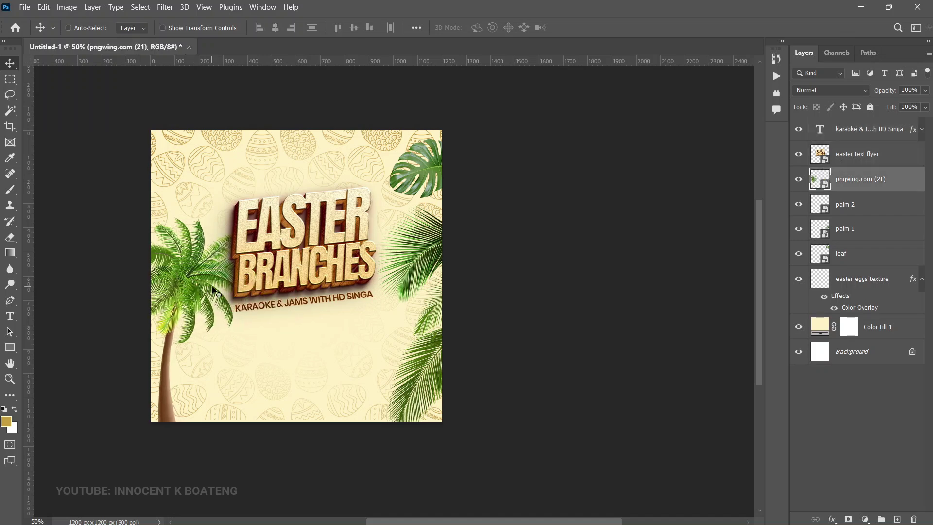
{"action": "key", "text": "ctrl+z"}
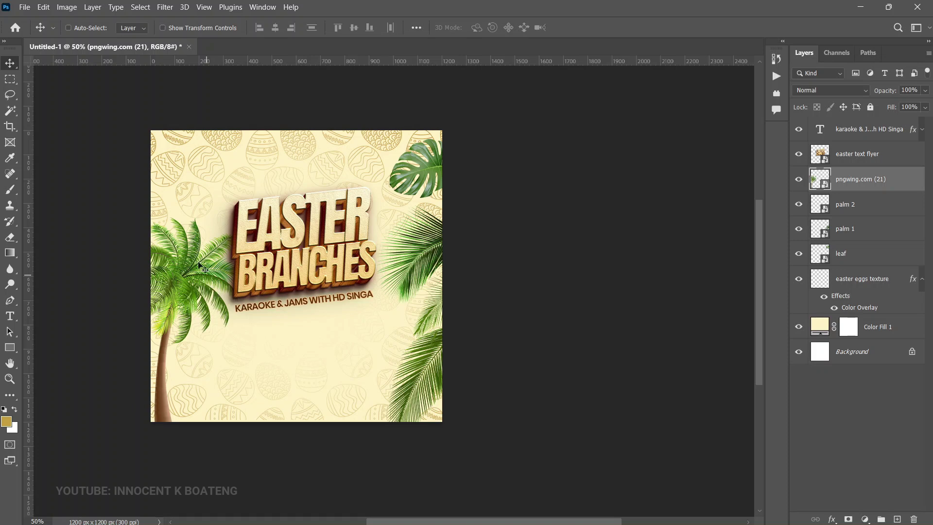
{"action": "left_click_drag", "start_coordinate": [238, 317], "coordinate": [243, 317]}
Draw a rectangle bar about 692 by 74 px below the karaoke text, stacked above the karaoke layer
{"action": "scroll", "coordinate": [372, 358], "scroll_direction": "left", "scroll_amount": 5}
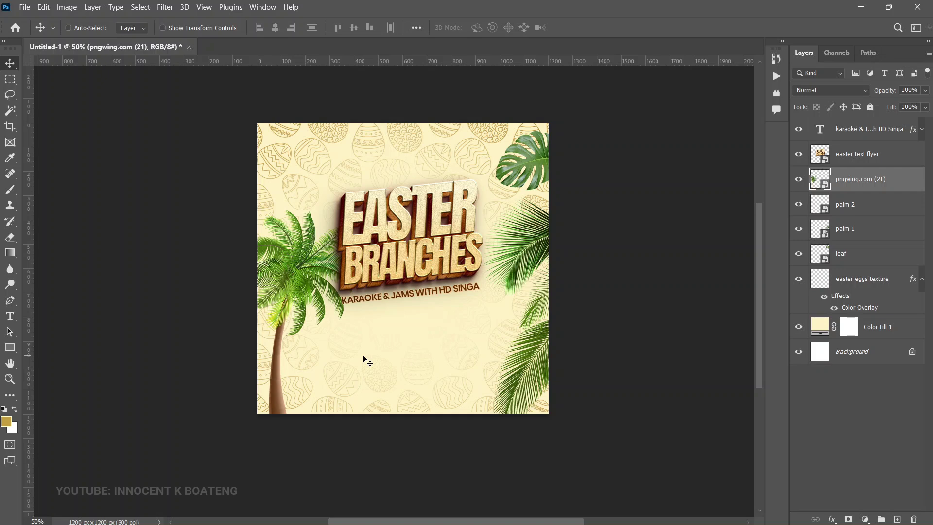
{"action": "left_click", "coordinate": [875, 132]}
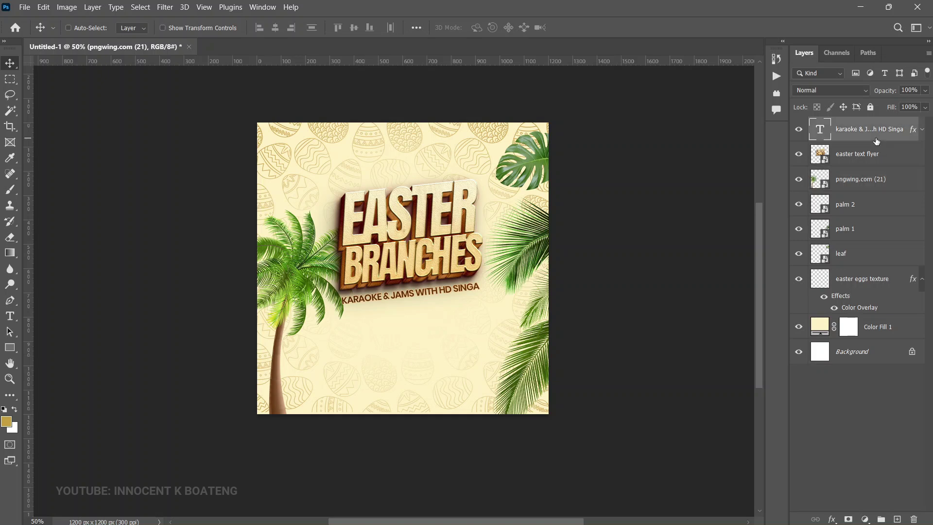
{"action": "left_click_drag", "start_coordinate": [10, 347], "coordinate": [38, 348]}
{"action": "left_click", "coordinate": [39, 347]}
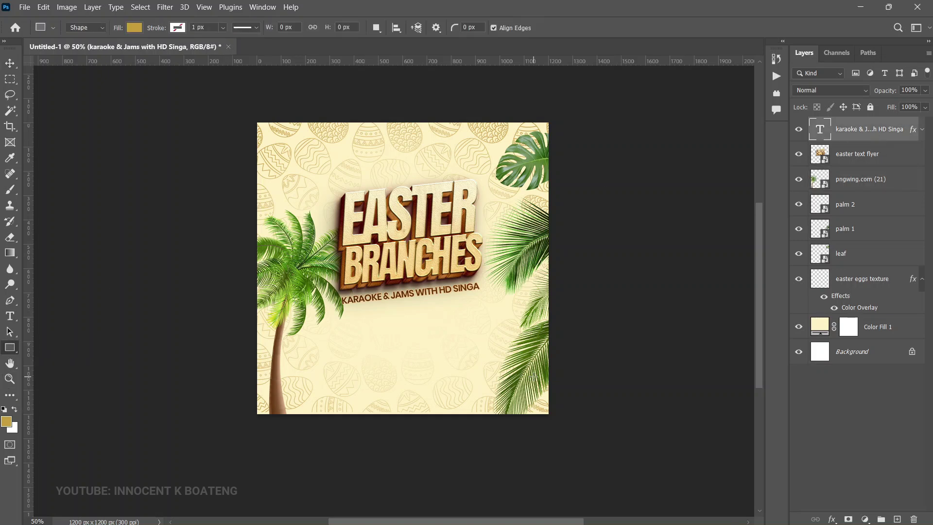
{"action": "left_click_drag", "start_coordinate": [332, 336], "coordinate": [499, 353]}
{"action": "key", "text": "v"}
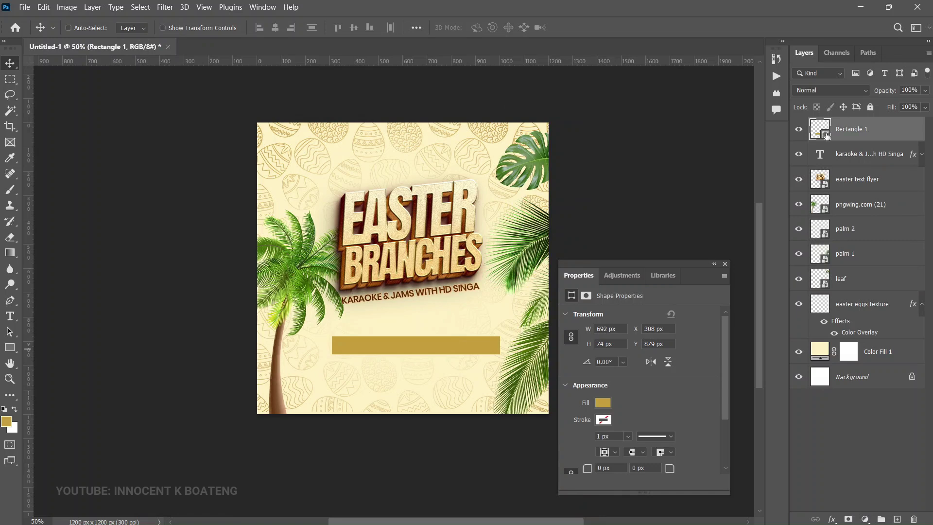
Fill the rectangle bar with color 502701 and center it horizontally on the canvas
{"action": "double_click", "coordinate": [826, 136]}
{"action": "type", "text": "502701"}
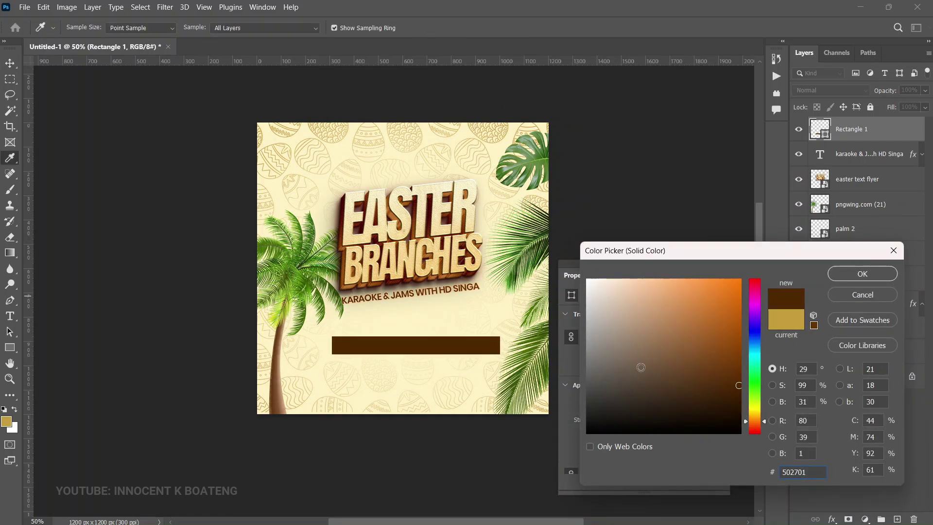
{"action": "left_click", "coordinate": [831, 273]}
{"action": "key", "text": "ctrl+a"}
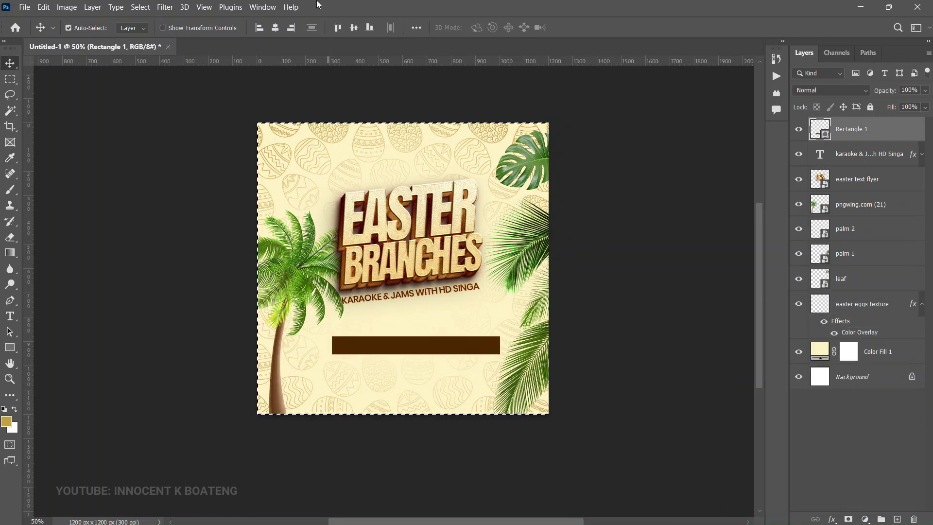
{"action": "left_click", "coordinate": [275, 27]}
{"action": "key", "text": "ctrl+d"}
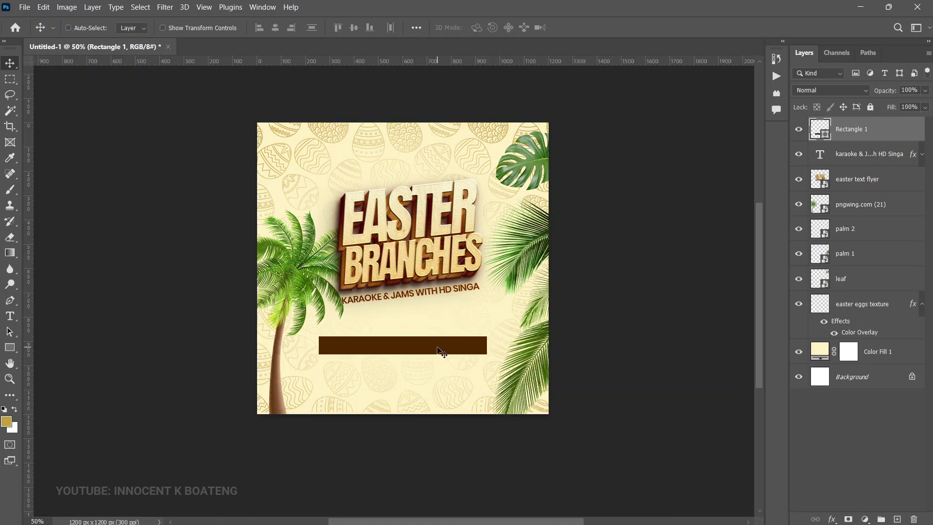
Add the text "SUNDAY, 13TH APRIL, 2025 | 8PM" over the brown bar and set its size to 12 pt
{"action": "left_click", "coordinate": [440, 351], "text": "ctrl"}
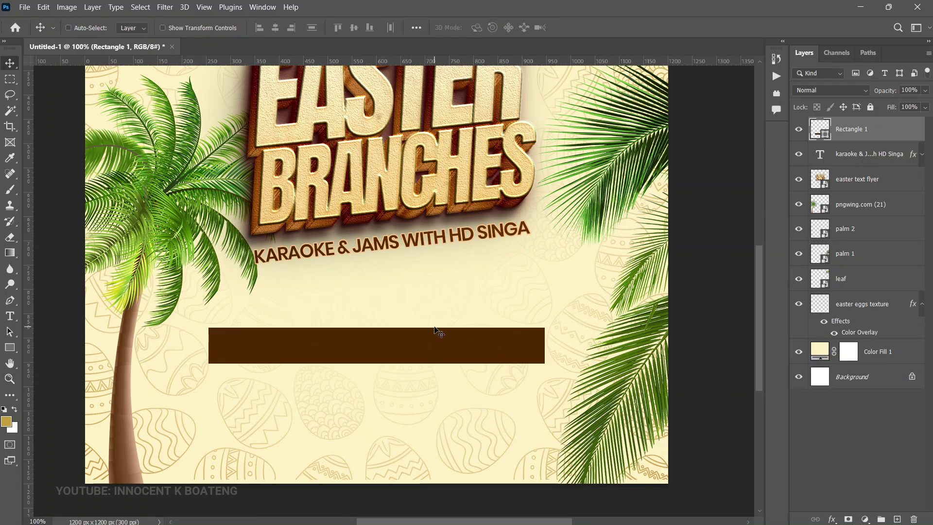
{"action": "key", "text": "t"}
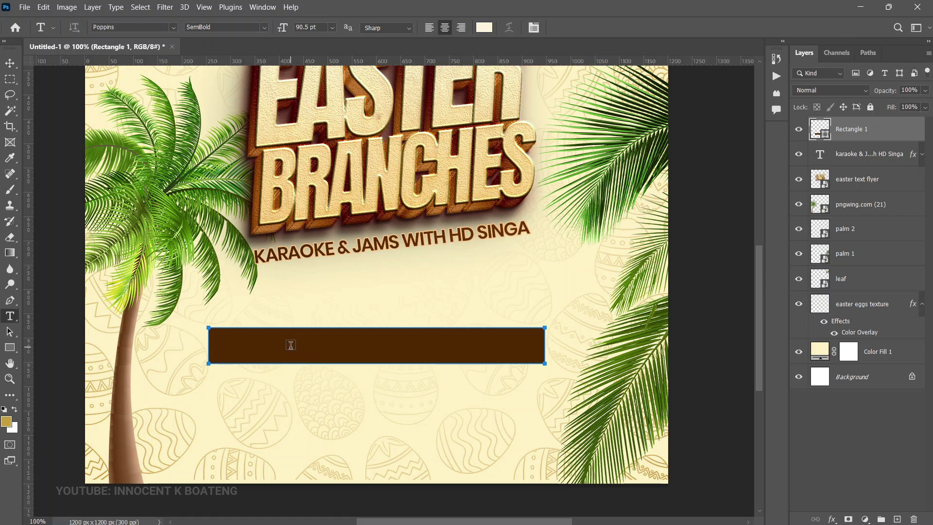
{"action": "left_click", "coordinate": [291, 345]}
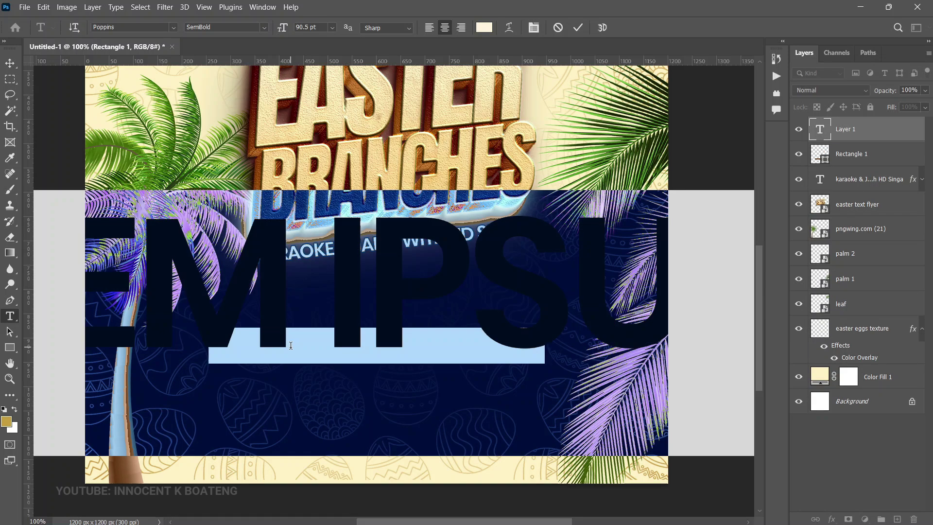
{"action": "key", "text": "ctrl+v"}
{"action": "key", "text": "ctrl+a"}
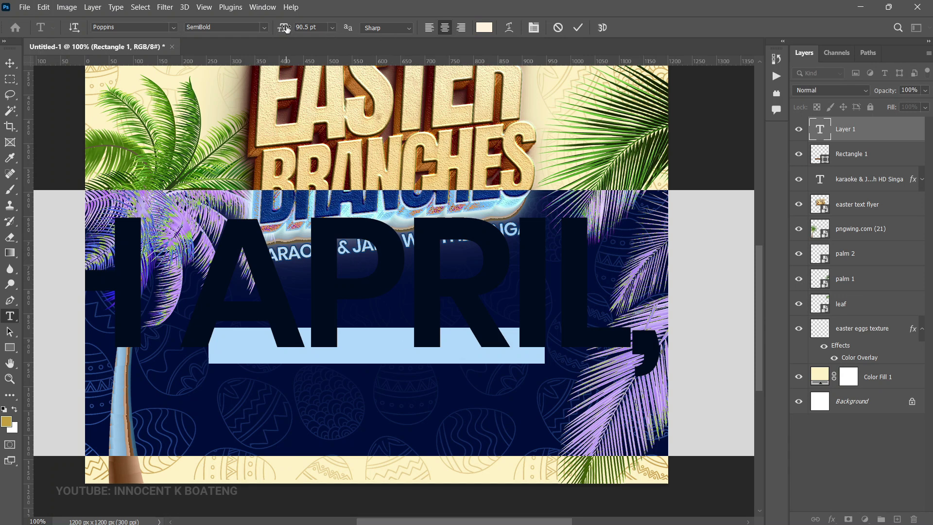
{"action": "left_click_drag", "start_coordinate": [285, 28], "coordinate": [239, 39]}
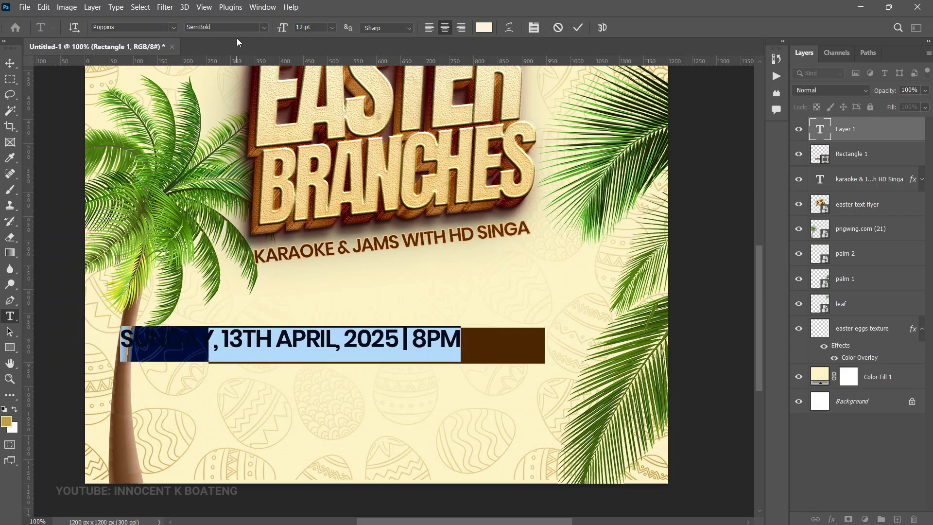
Move the date text onto the brown bar, scale it down to fit, and center it horizontally and vertically within the bar
{"action": "left_click", "coordinate": [10, 63]}
{"action": "left_click_drag", "start_coordinate": [354, 359], "coordinate": [443, 366]}
{"action": "left_click_drag", "start_coordinate": [548, 346], "coordinate": [508, 347]}
{"action": "key", "text": "Return"}
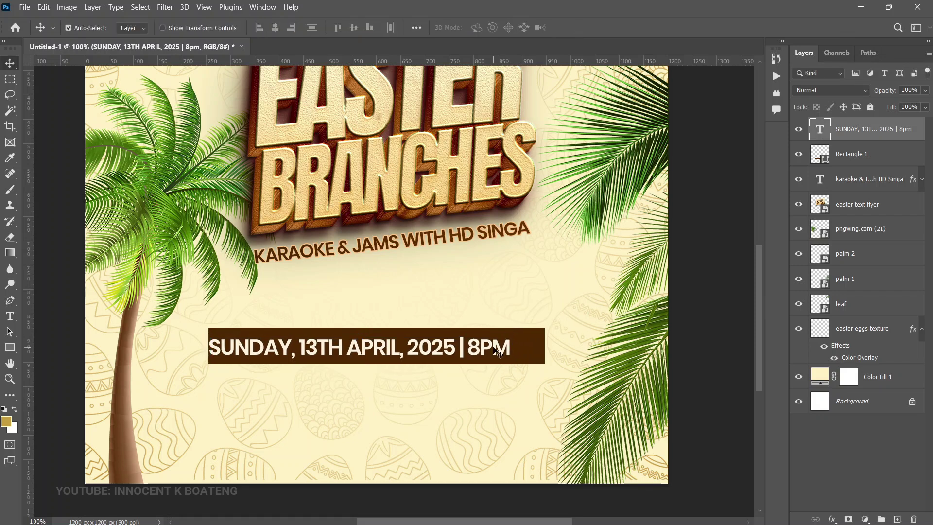
{"action": "left_click", "coordinate": [277, 28]}
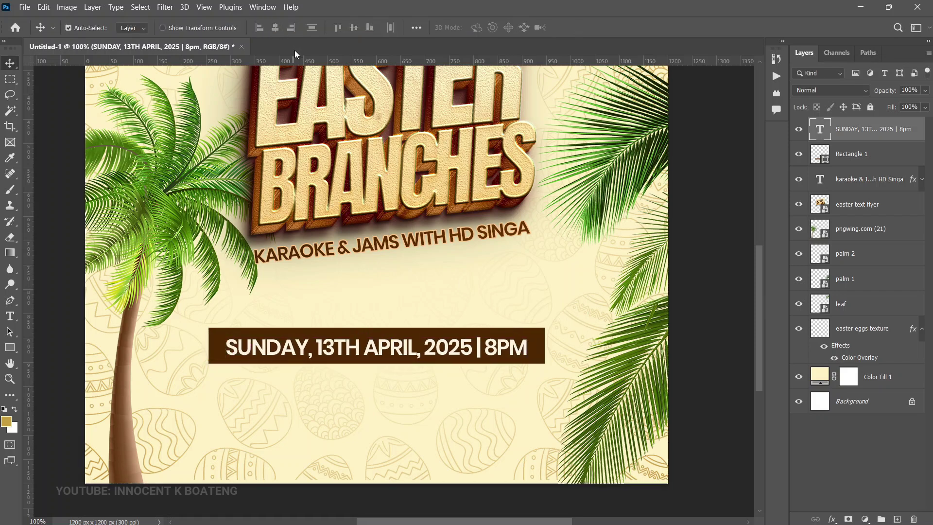
{"action": "key", "text": "Up"}
{"action": "key", "text": "Up"}
{"action": "key", "text": "Up"}
{"action": "key", "text": "Up"}
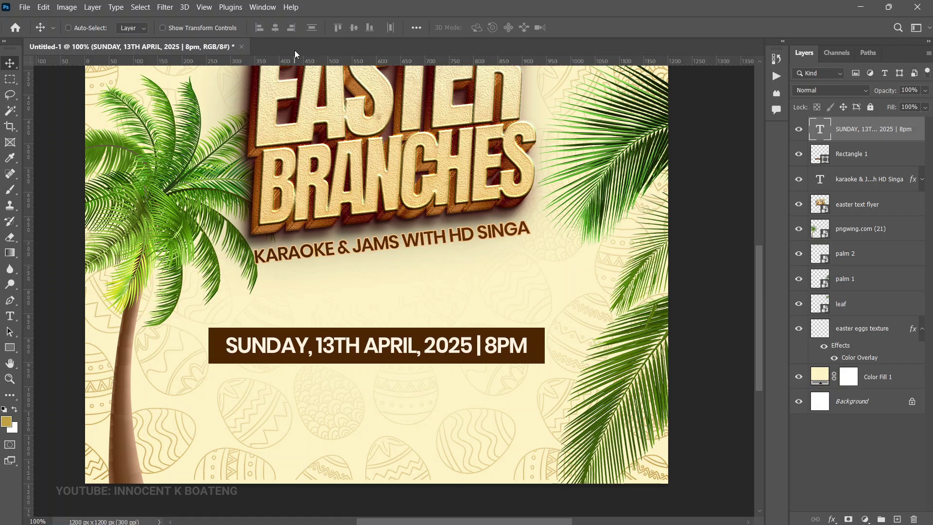
Add a gradient overlay to the date text using the pale yellow to off-white preset gradient
{"action": "right_click", "coordinate": [888, 135]}
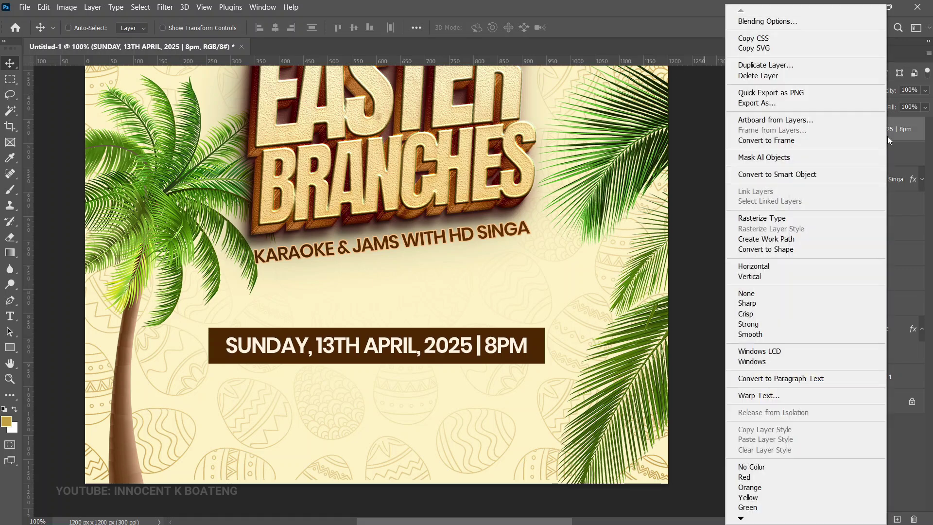
{"action": "left_click", "coordinate": [758, 19]}
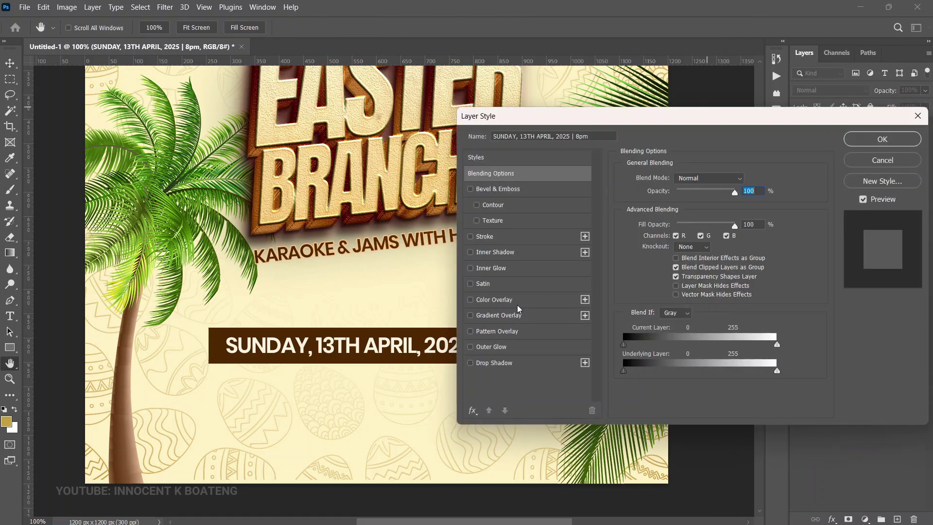
{"action": "left_click", "coordinate": [501, 315]}
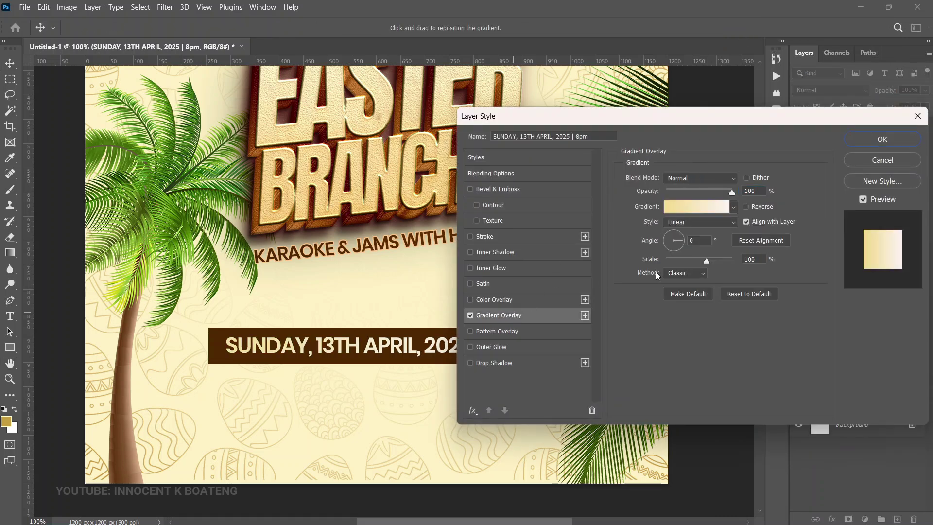
{"action": "left_click", "coordinate": [698, 207]}
{"action": "left_click_drag", "start_coordinate": [859, 240], "coordinate": [859, 295]}
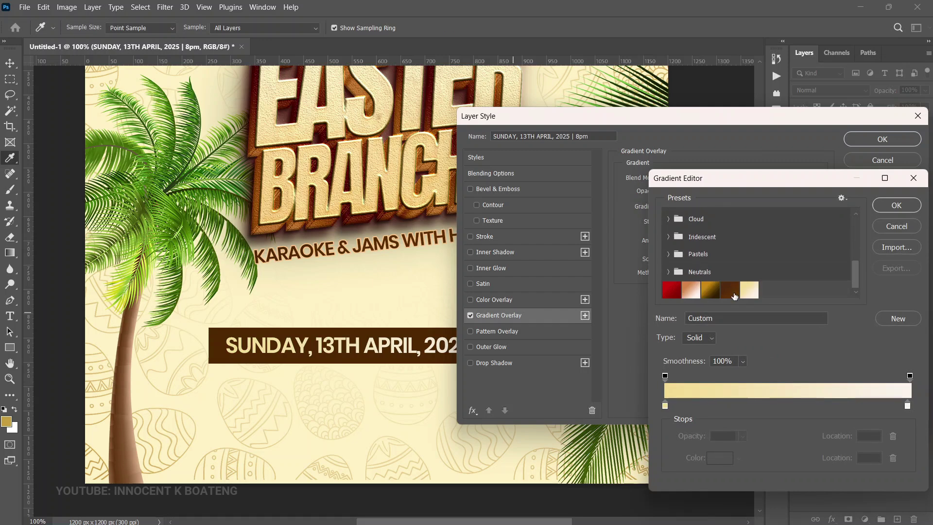
{"action": "left_click", "coordinate": [751, 297]}
Keep the gradient's color stops at f4db8f and off-white, and apply the overlay to the date text
{"action": "left_click", "coordinate": [665, 405]}
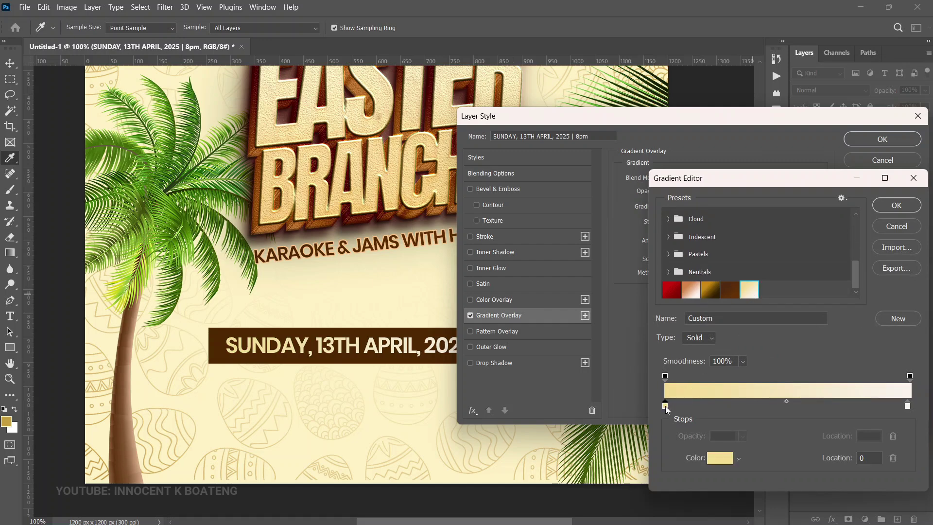
{"action": "left_click", "coordinate": [721, 458]}
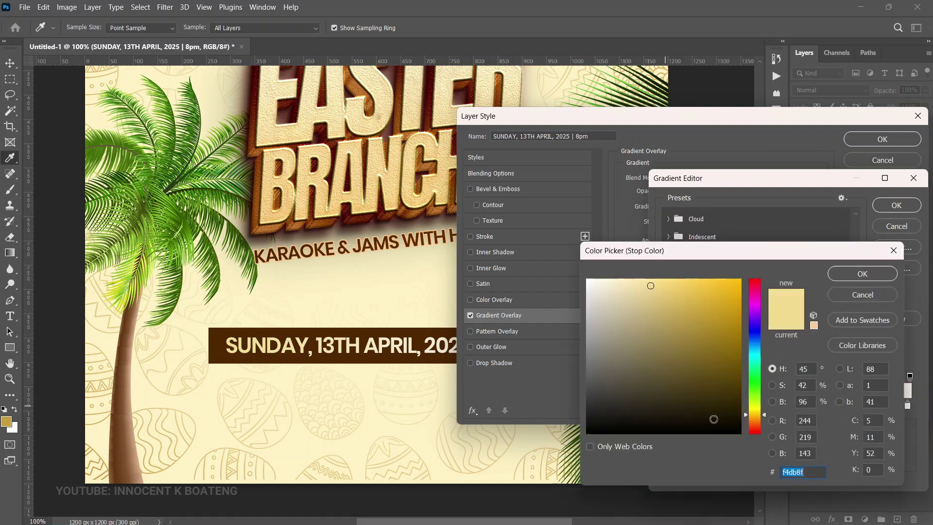
{"action": "left_click", "coordinate": [863, 274]}
{"action": "left_click", "coordinate": [907, 405]}
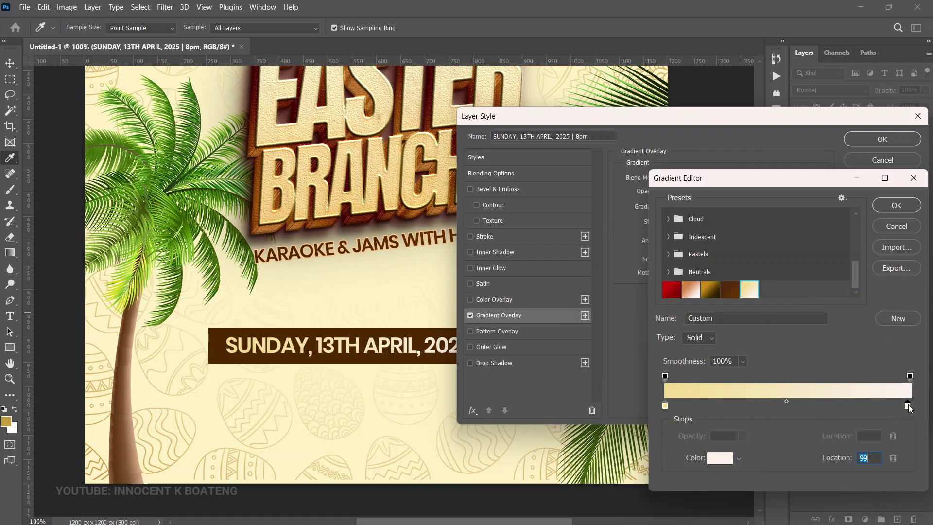
{"action": "left_click", "coordinate": [724, 459]}
{"action": "left_click", "coordinate": [861, 275]}
{"action": "left_click", "coordinate": [897, 205]}
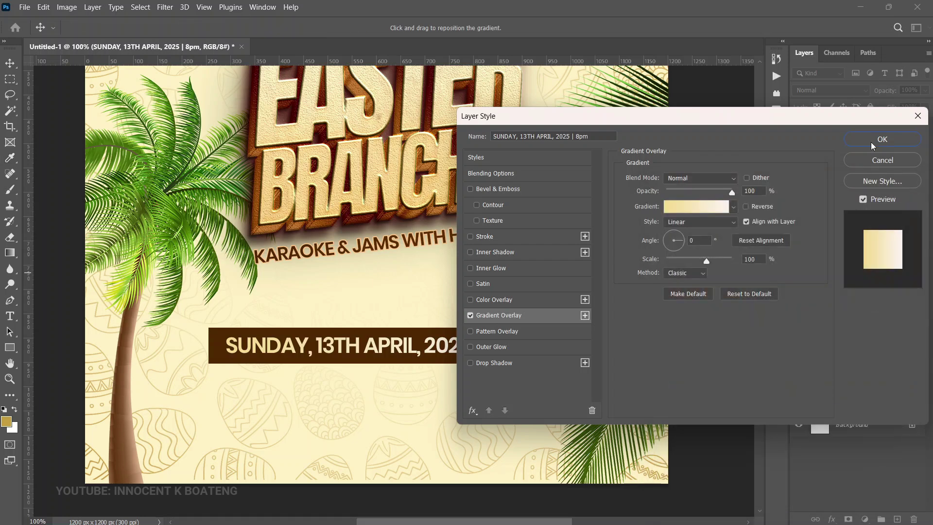
{"action": "left_click", "coordinate": [871, 142]}
Group the date text with the brown rectangle and move the group up slightly
{"action": "scroll", "coordinate": [335, 249], "scroll_direction": "down", "scroll_amount": 4}
{"action": "left_click", "coordinate": [853, 159], "text": "ctrl"}
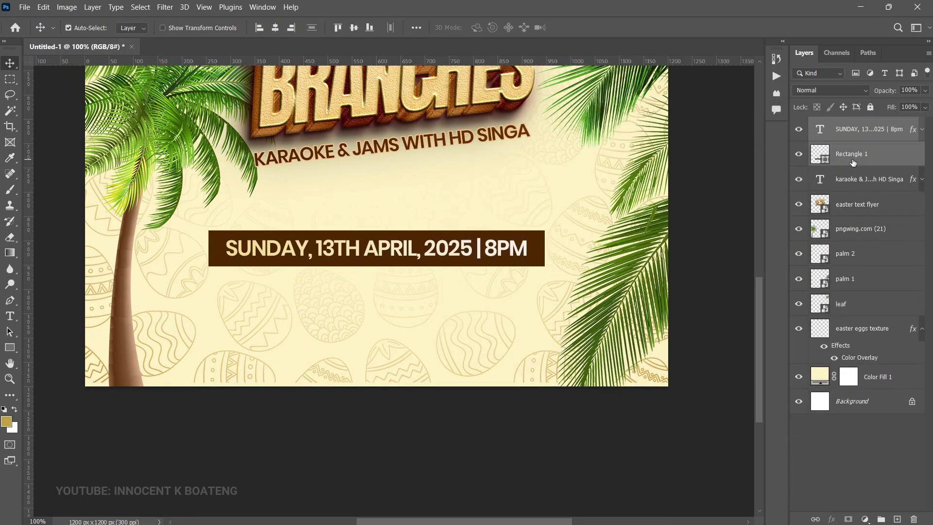
{"action": "key", "text": "ctrl+g"}
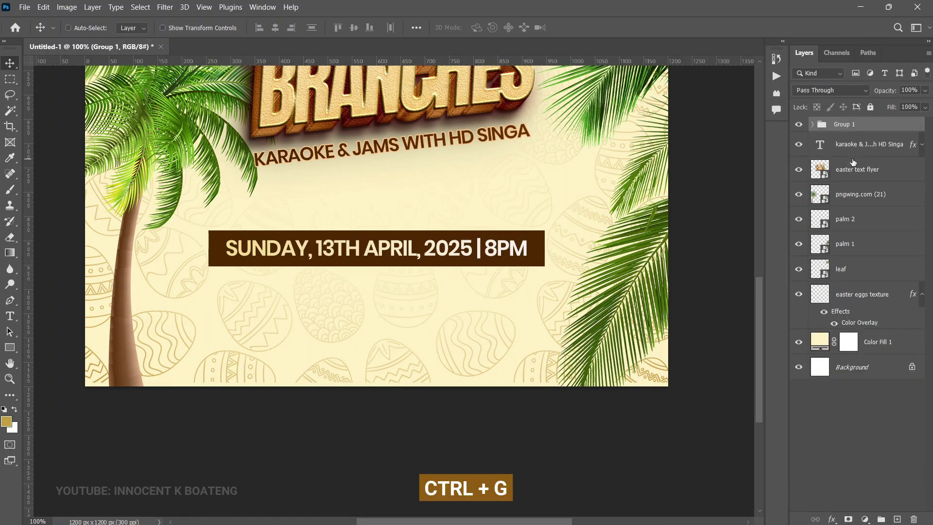
{"action": "key", "text": "Up"}
{"action": "key", "text": "Up"}
{"action": "key", "text": "Up"}
{"action": "key", "text": "Up"}
{"action": "key", "text": "Up"}
{"action": "key", "text": "Up"}
{"action": "key", "text": "Up"}
{"action": "key", "text": "Up"}
{"action": "key", "text": "Up"}
{"action": "key", "text": "Up"}
{"action": "key", "text": "Up"}
{"action": "key", "text": "Up"}
{"action": "key", "text": "Up"}
{"action": "key", "text": "Up"}
{"action": "key", "text": "Up"}
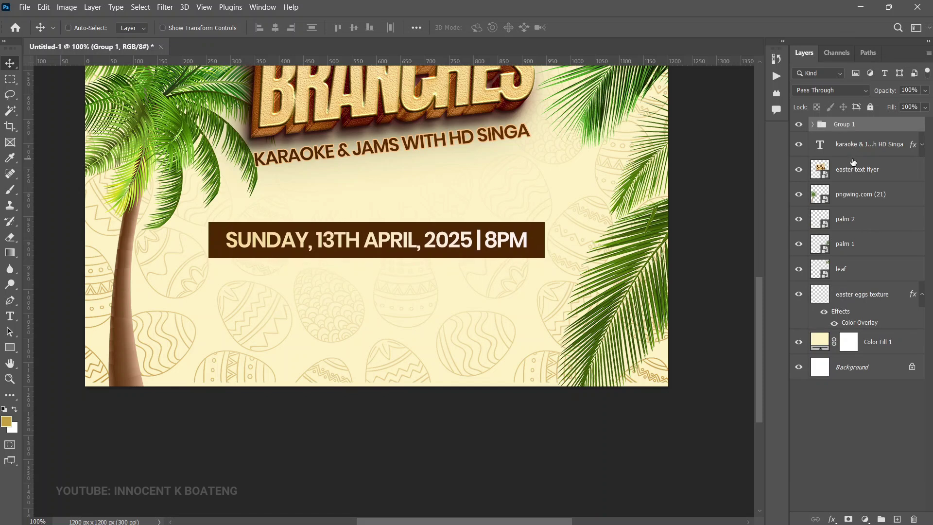
Add the text "WITH YOUR FAVORITE DJS: DJ Speedo, DJ P-Square", shrink it to fit, and place it about 34 px below the date bar
{"action": "key", "text": "t"}
{"action": "scroll", "coordinate": [377, 303], "scroll_direction": "up", "scroll_amount": 1}
{"action": "left_click", "coordinate": [377, 304]}
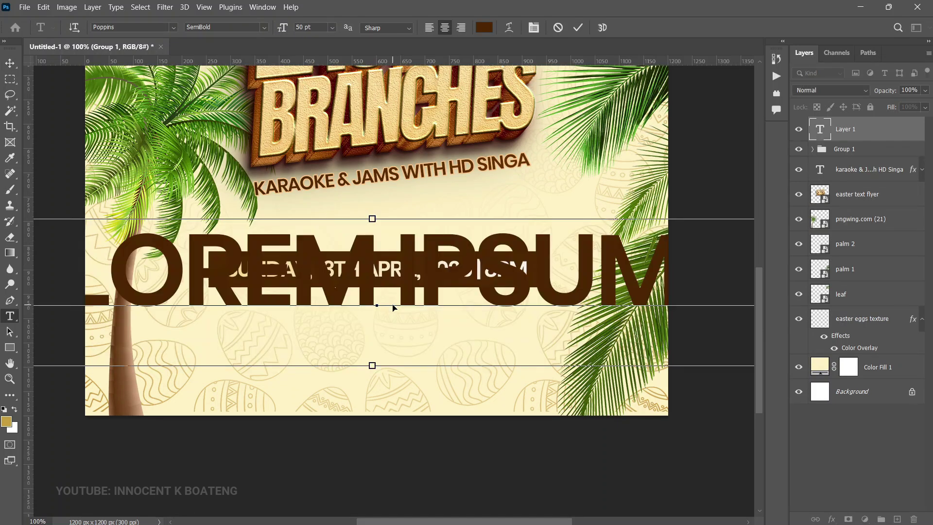
{"action": "key", "text": "ctrl+v"}
{"action": "key", "text": "ctrl+a"}
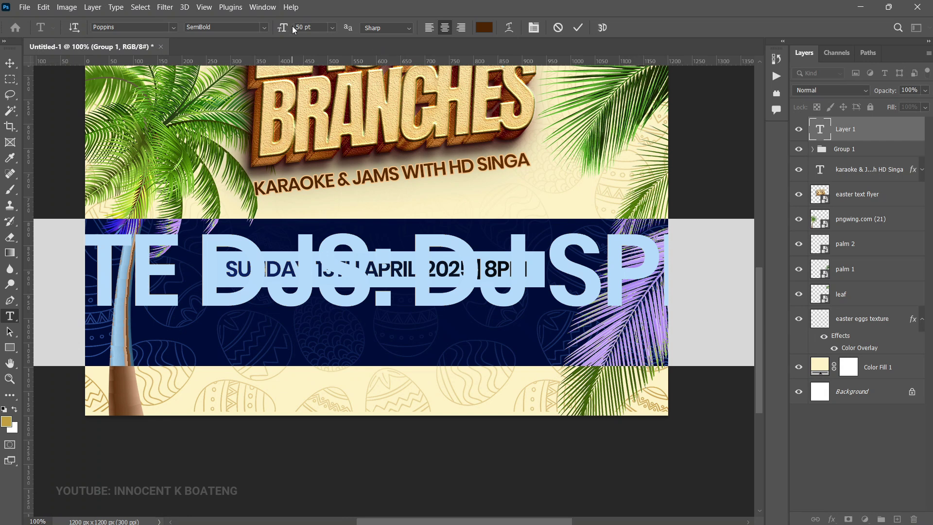
{"action": "left_click_drag", "start_coordinate": [283, 27], "coordinate": [253, 44]}
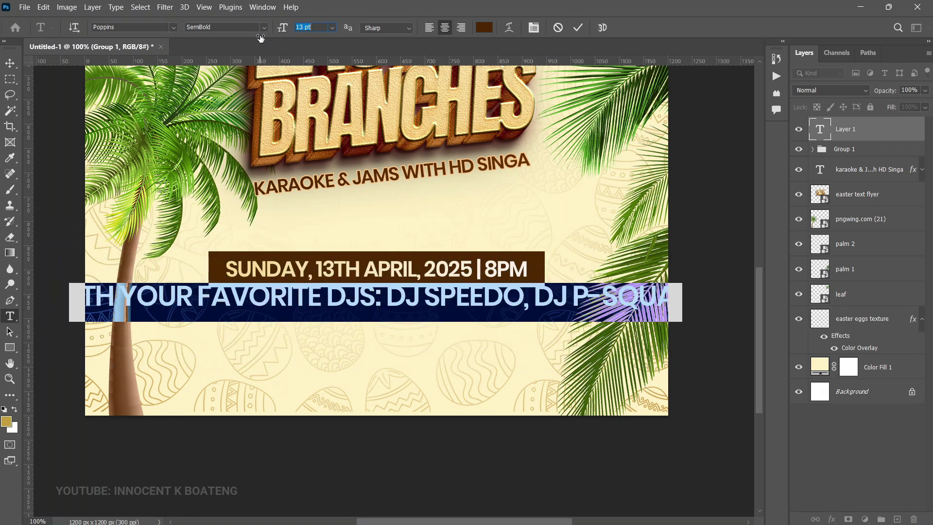
{"action": "left_click", "coordinate": [17, 65]}
{"action": "left_click_drag", "start_coordinate": [471, 315], "coordinate": [468, 319]}
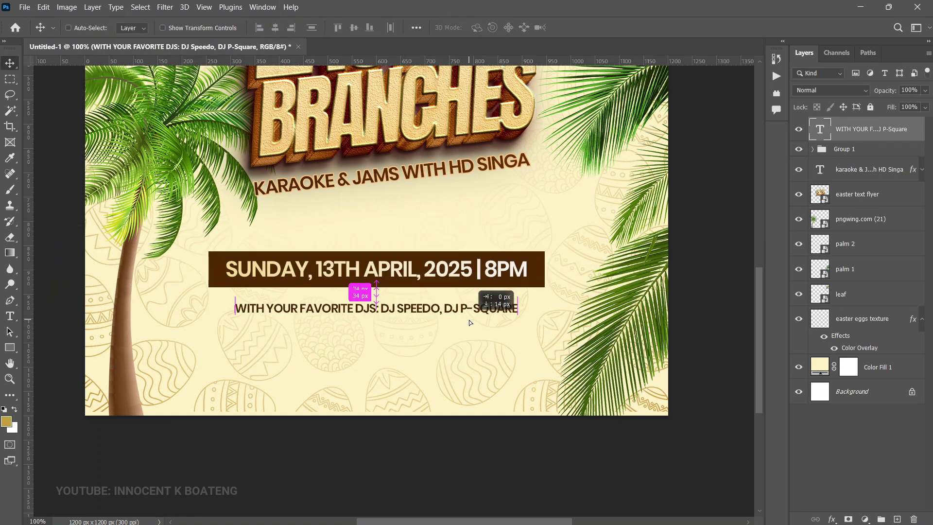
{"action": "scroll", "coordinate": [471, 345], "scroll_direction": "up", "scroll_amount": 2}
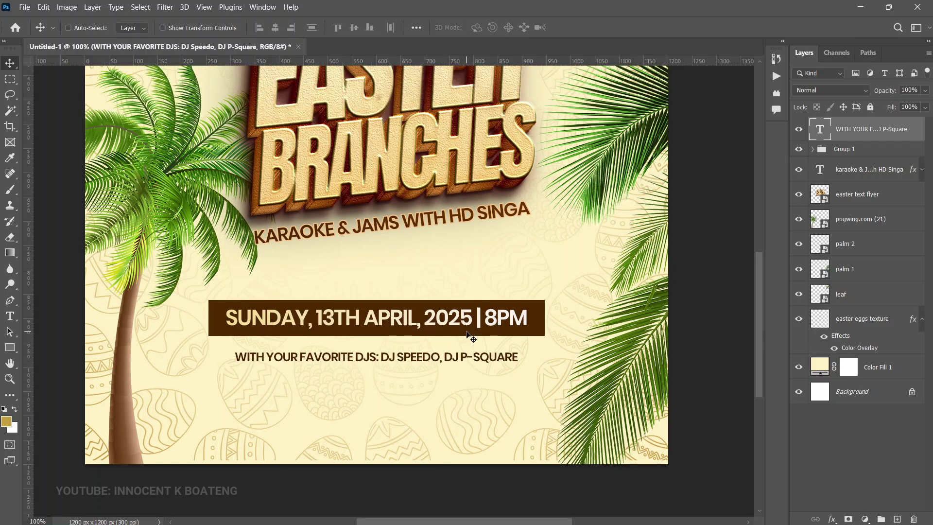
{"action": "scroll", "coordinate": [469, 336], "scroll_direction": "down", "scroll_amount": 2}
{"action": "scroll", "coordinate": [468, 334], "scroll_direction": "up", "scroll_amount": 1}
{"action": "scroll", "coordinate": [465, 335], "scroll_direction": "down", "scroll_amount": 1}
{"action": "scroll", "coordinate": [464, 331], "scroll_direction": "up", "scroll_amount": 1}
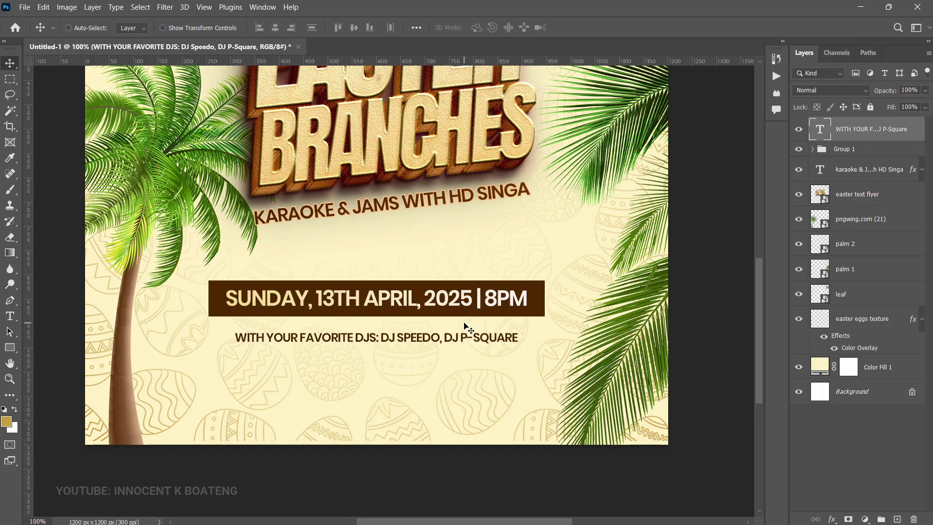
{"action": "scroll", "coordinate": [465, 327], "scroll_direction": "down", "scroll_amount": 1}
Duplicate the DJ line and place the copy straight below the original
{"action": "key", "text": "alt+Tab"}
{"action": "key", "text": "ctrl+j"}
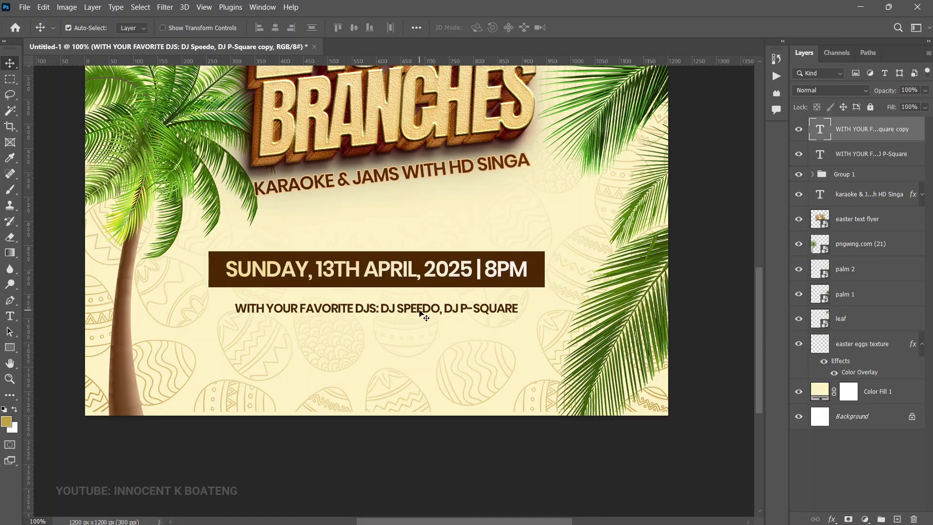
{"action": "left_click_drag", "start_coordinate": [423, 313], "coordinate": [412, 345]}
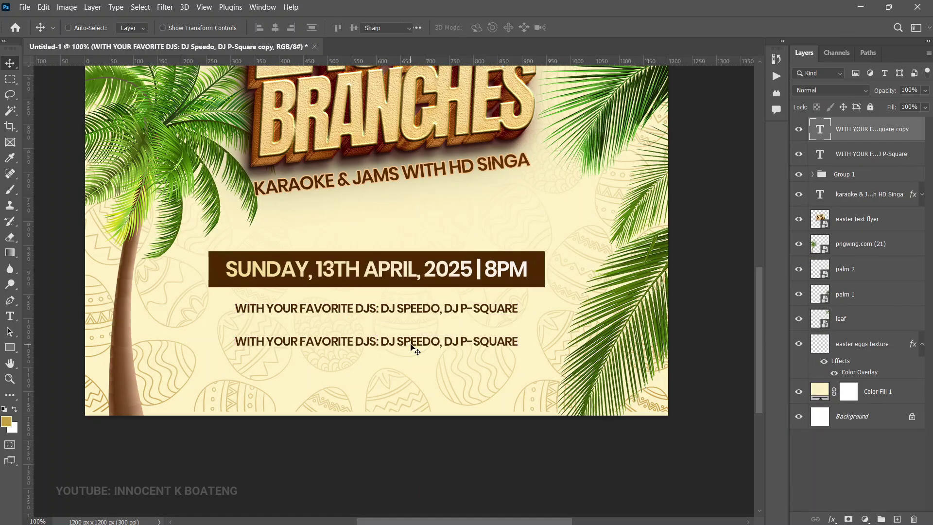
Replace the copied line with "LOCATION: Takoradi, Nkroful" and color it 502701
{"action": "double_click", "coordinate": [412, 344]}
{"action": "type", "text": "AKORA"}
{"action": "left_click", "coordinate": [484, 27]}
{"action": "left_click", "coordinate": [402, 254]}
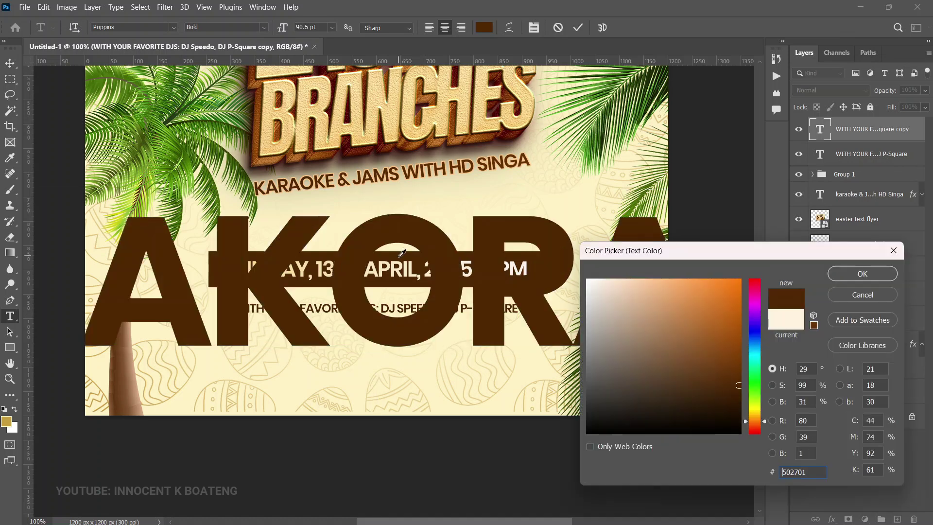
{"action": "left_click", "coordinate": [863, 273]}
{"action": "left_click", "coordinate": [9, 63]}
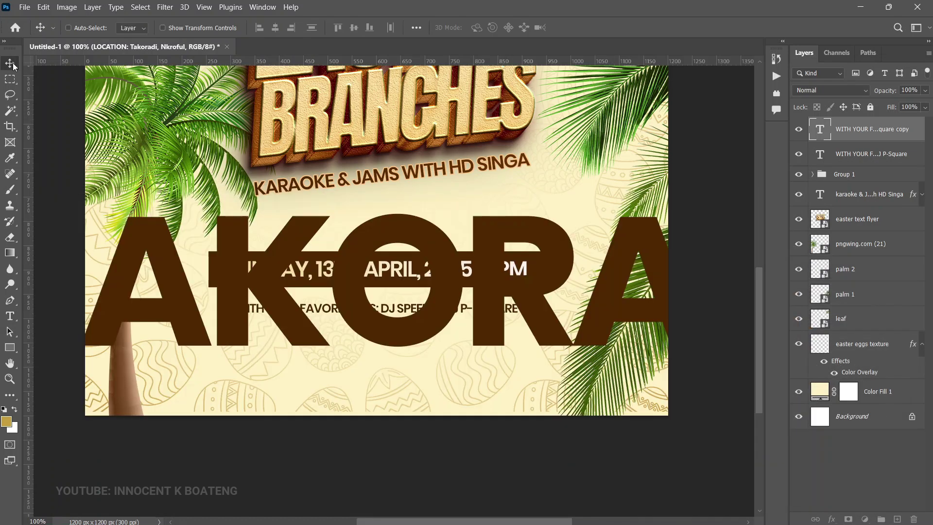
Scale the oversized location text down to one line, center it horizontally on the canvas, and place it below the DJ line
{"action": "key", "text": "ctrl+t"}
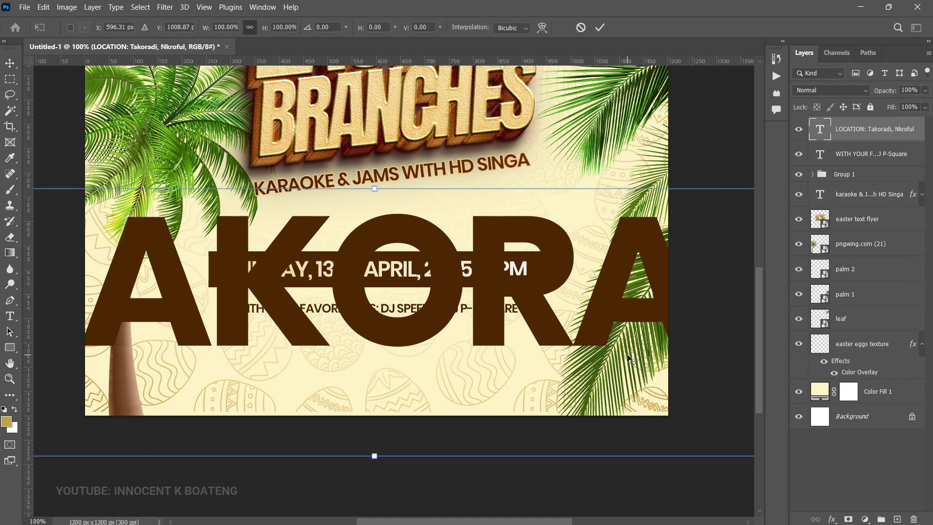
{"action": "key", "text": "ctrl+0"}
{"action": "left_click_drag", "start_coordinate": [88, 298], "coordinate": [610, 380]}
{"action": "key", "text": "ctrl+1"}
{"action": "left_click_drag", "start_coordinate": [374, 392], "coordinate": [425, 371]}
{"action": "key", "text": "Return"}
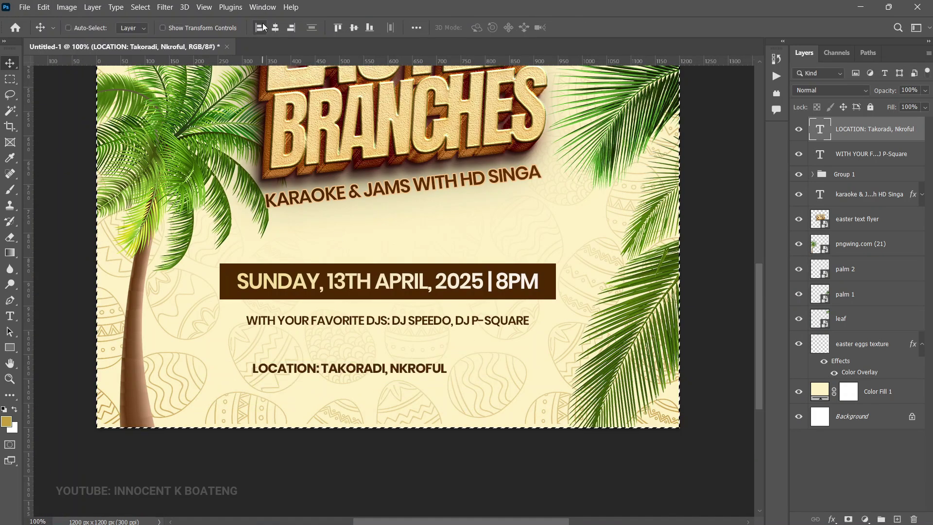
{"action": "left_click", "coordinate": [275, 28]}
{"action": "left_click_drag", "start_coordinate": [484, 397], "coordinate": [483, 387]}
Duplicate the location line below itself and replace the copy with the information and reservation text and contact phone number, in the date bar's brown
{"action": "key", "text": "ctrl+j"}
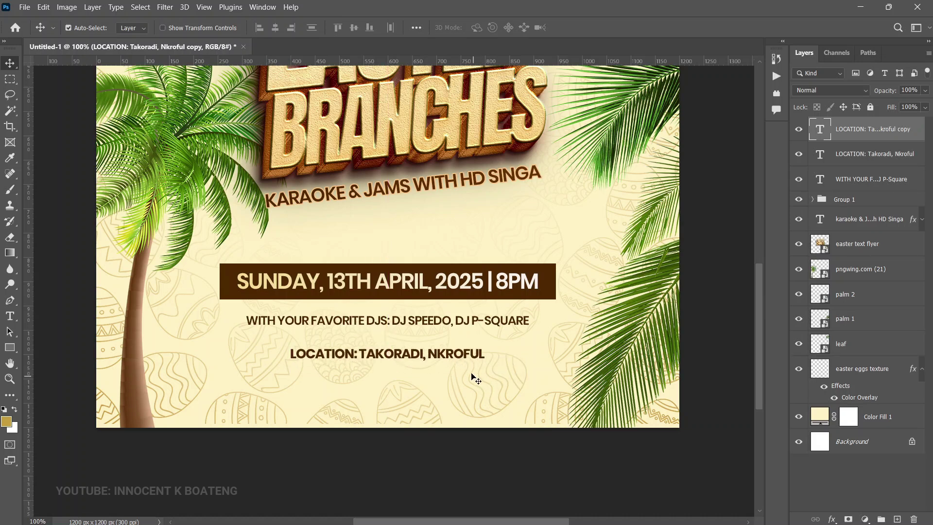
{"action": "left_click_drag", "start_coordinate": [436, 356], "coordinate": [439, 377]}
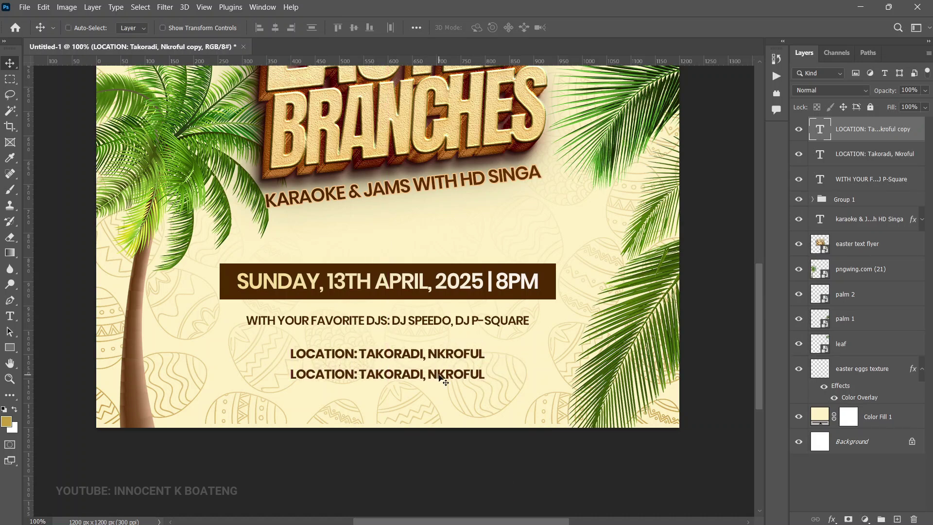
{"action": "key", "text": "alt+tab"}
{"action": "double_click", "coordinate": [439, 375]}
{"action": "key", "text": "BackSpace"}
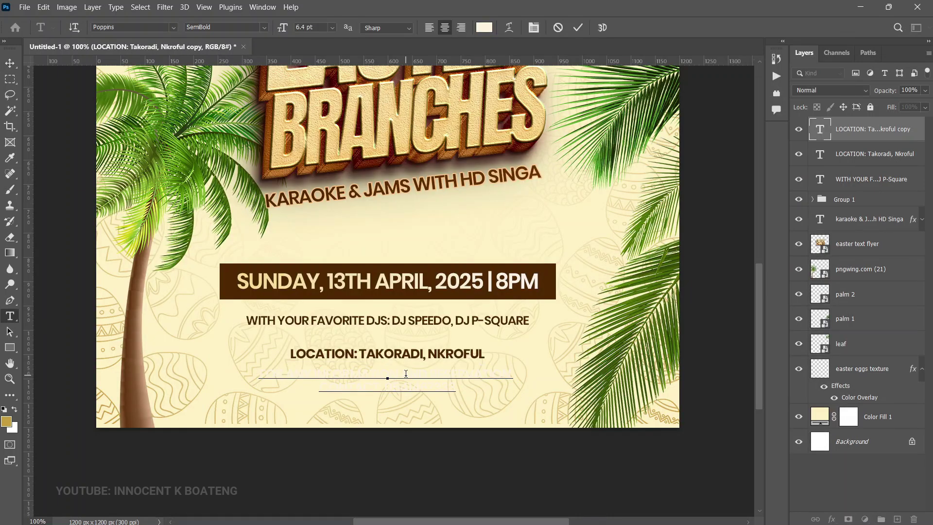
{"action": "key", "text": "ctrl+a"}
{"action": "left_click", "coordinate": [485, 28]}
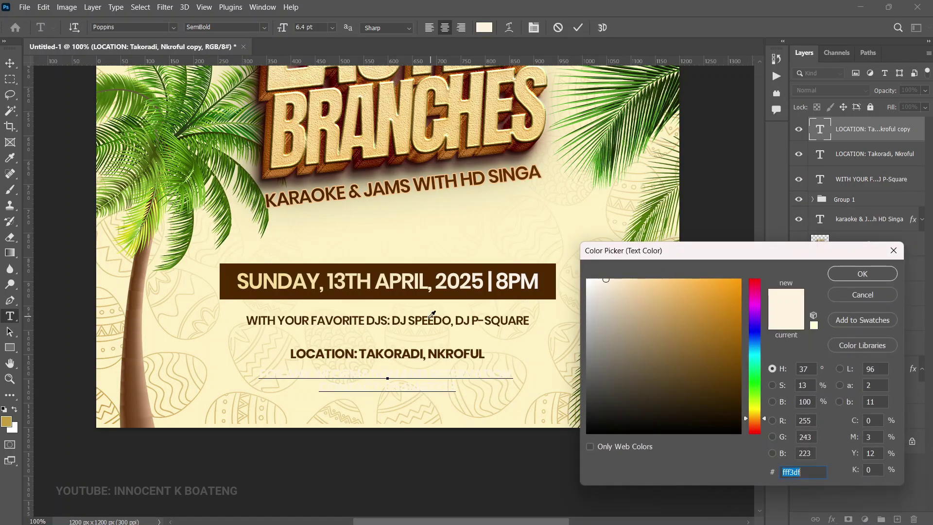
{"action": "left_click", "coordinate": [433, 267]}
{"action": "left_click", "coordinate": [866, 275]}
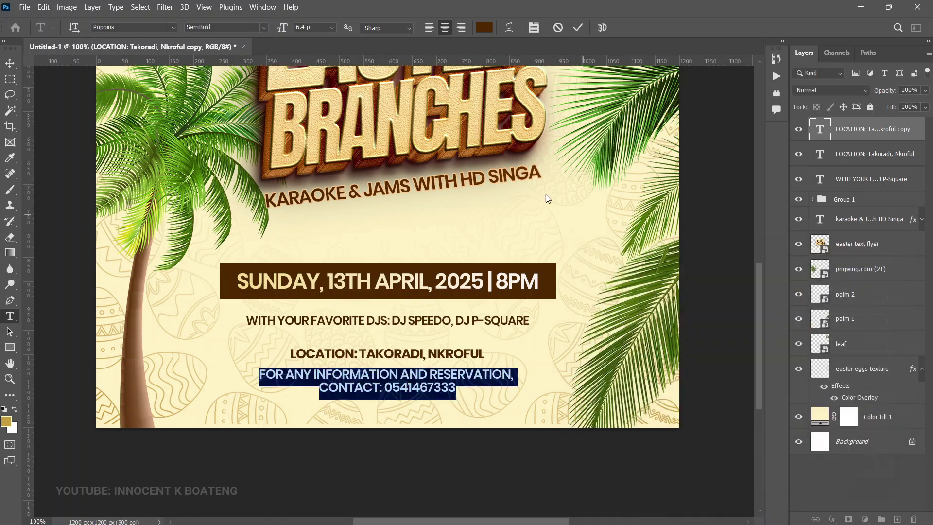
Scale the reservation text down, center it horizontally on the canvas, and move it up close beneath the location line
{"action": "key", "text": "ctrl+t"}
{"action": "left_click_drag", "start_coordinate": [518, 368], "coordinate": [435, 375]}
{"action": "key", "text": "Return"}
{"action": "left_click", "coordinate": [275, 28]}
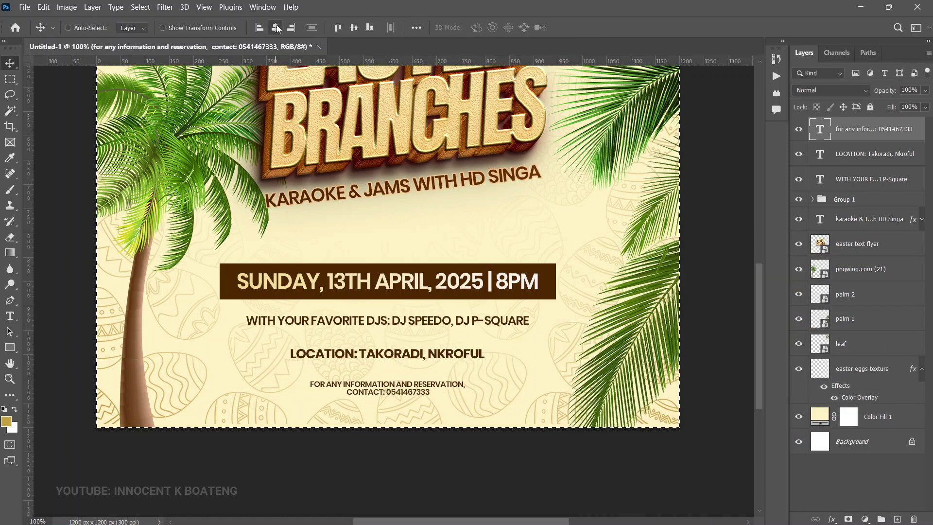
{"action": "key", "text": "ctrl"}
{"action": "left_click_drag", "start_coordinate": [420, 394], "coordinate": [417, 381]}
{"action": "key", "text": "Up"}
{"action": "key", "text": "Up"}
{"action": "key", "text": "Up"}
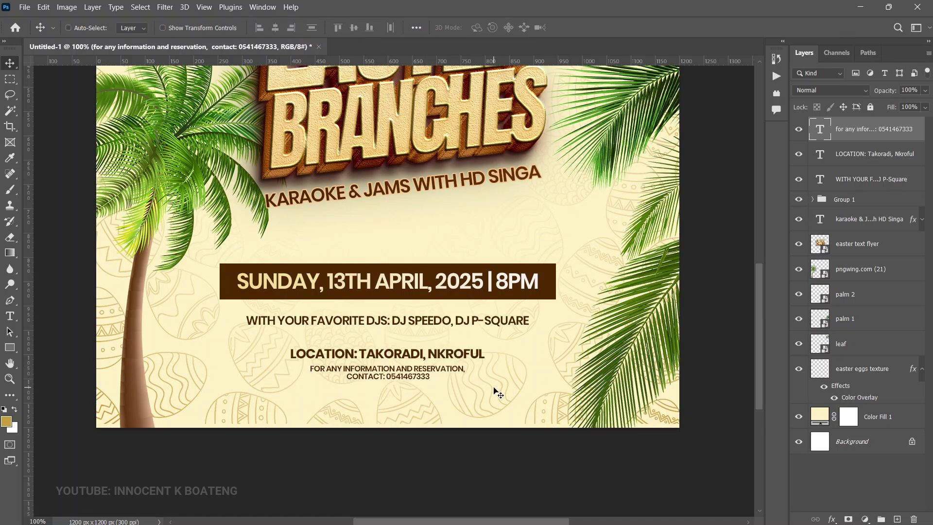
Enlarge the location and reservation texts together slightly and group them
{"action": "left_click", "coordinate": [875, 155], "text": "shift"}
{"action": "key", "text": "ctrl+t"}
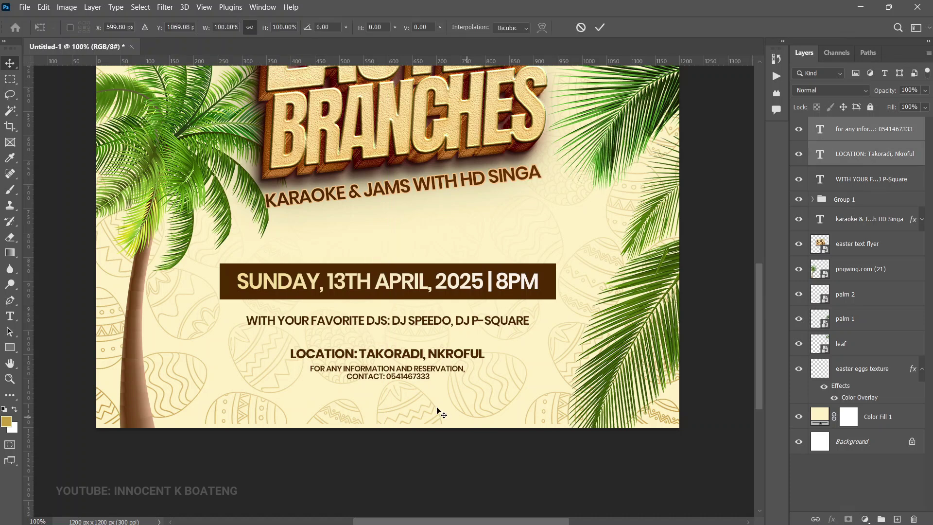
{"action": "left_click_drag", "start_coordinate": [486, 382], "coordinate": [534, 388]}
{"action": "key", "text": "Return"}
{"action": "key", "text": "ctrl+g"}
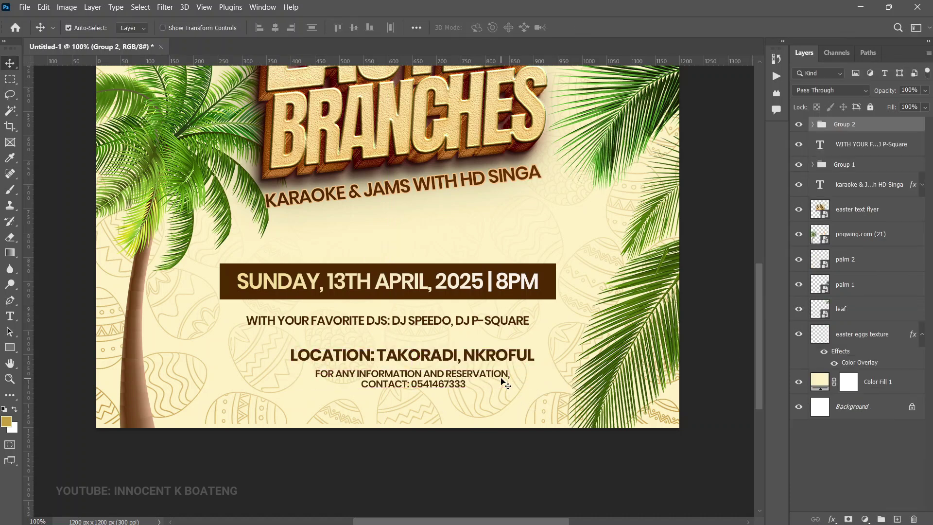
Center the location and reservation group horizontally on the canvas and move it down slightly
{"action": "key", "text": "ctrl+a"}
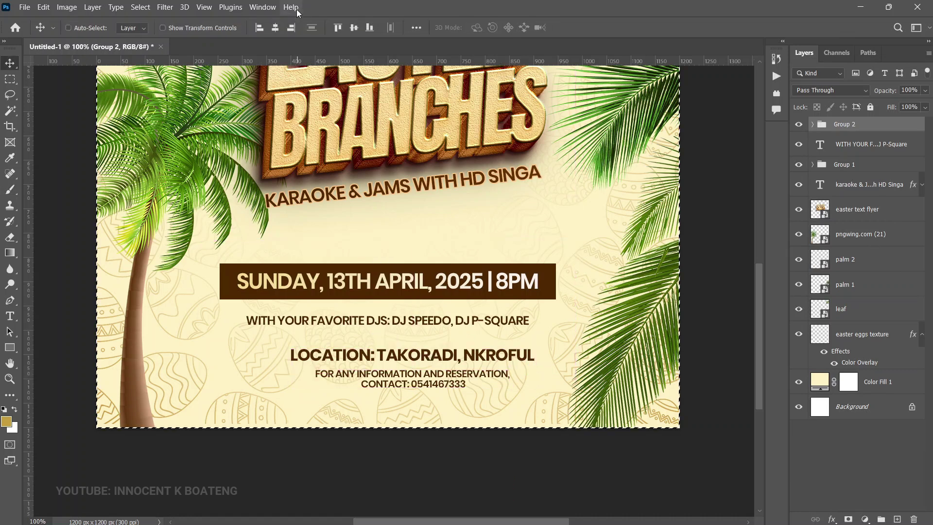
{"action": "left_click", "coordinate": [275, 28]}
{"action": "key", "text": "ctrl+d"}
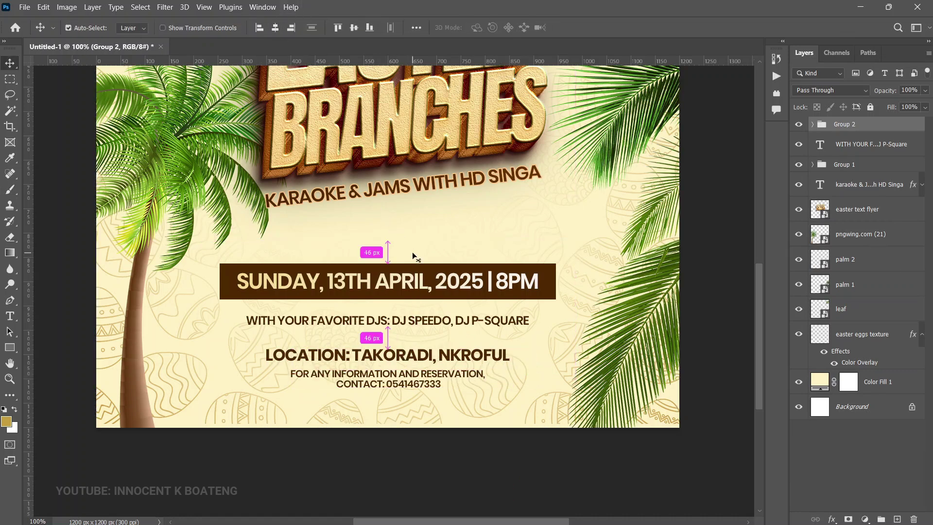
{"action": "left_click_drag", "start_coordinate": [433, 359], "coordinate": [430, 364]}
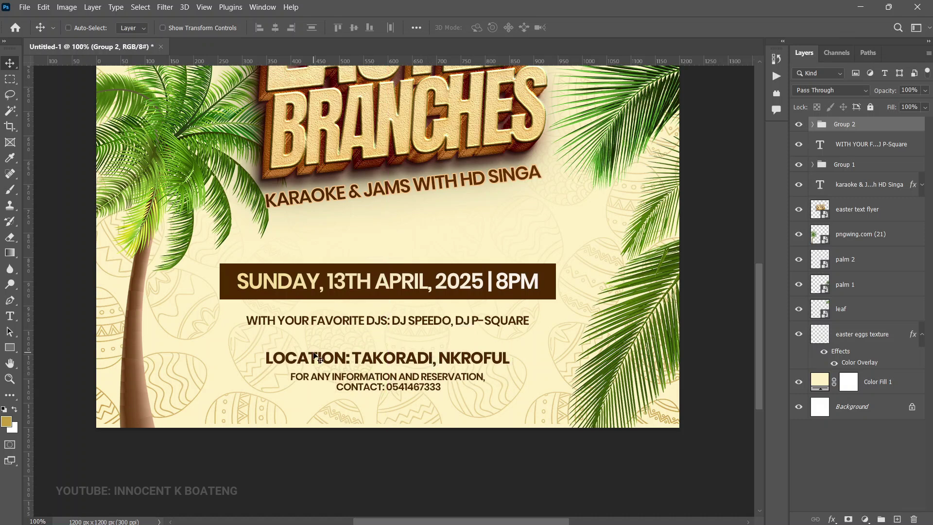
Place the embedded location pin image pngwing.com (48) and scale it down to a small icon beside the location line
{"action": "left_click_drag", "start_coordinate": [357, 359], "coordinate": [430, 364]}
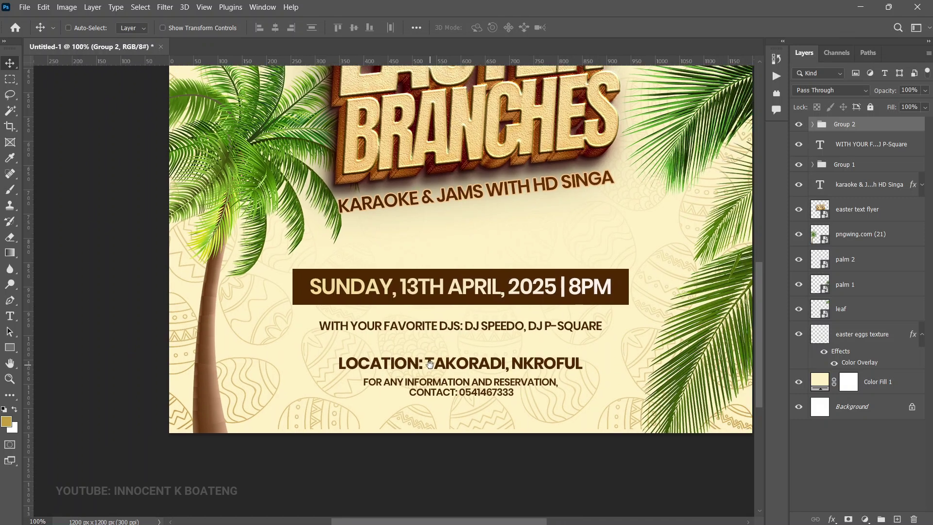
{"action": "left_click", "coordinate": [25, 6]}
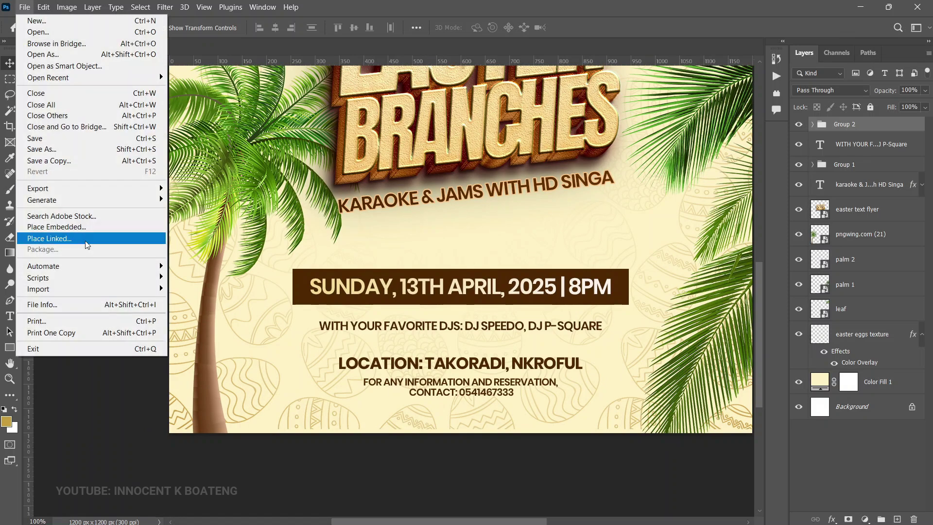
{"action": "left_click", "coordinate": [85, 226]}
{"action": "scroll", "coordinate": [535, 253], "scroll_direction": "down", "scroll_amount": 2}
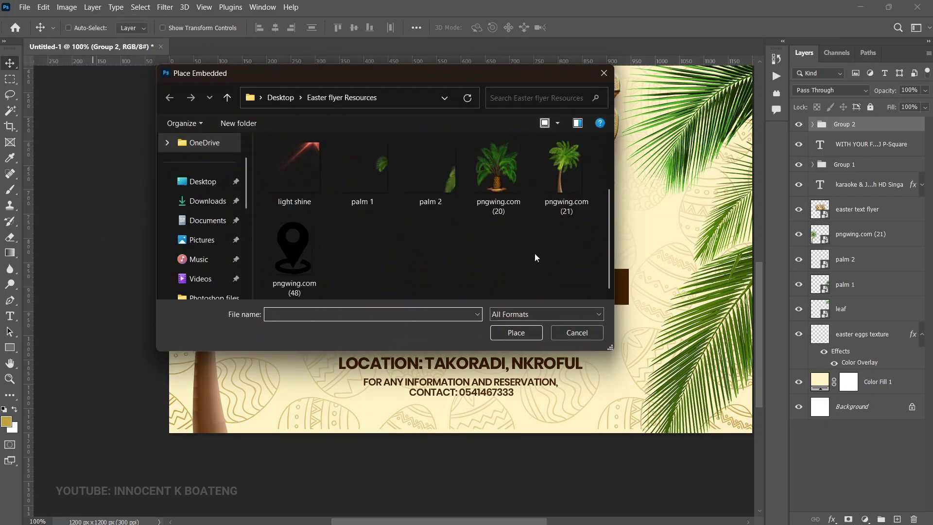
{"action": "double_click", "coordinate": [282, 253]}
{"action": "key", "text": "ctrl+minus"}
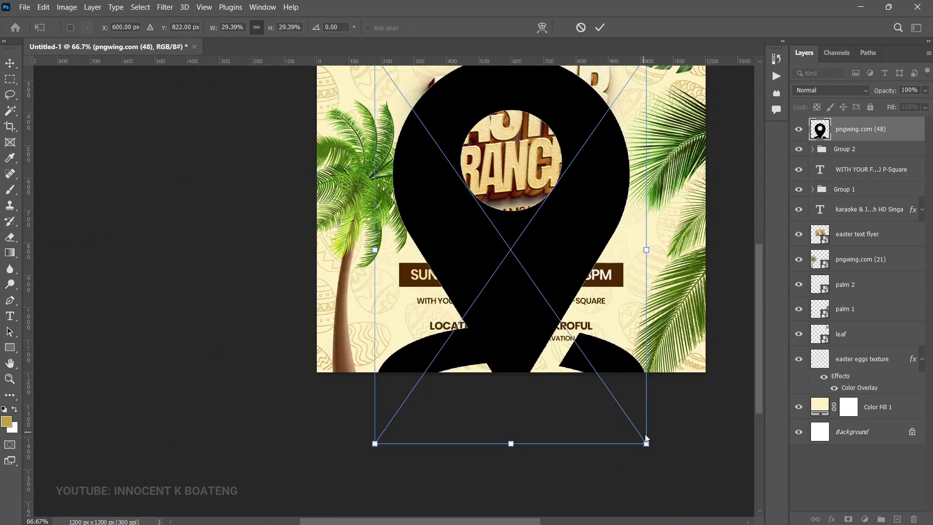
{"action": "left_click_drag", "start_coordinate": [647, 444], "coordinate": [410, 340]}
{"action": "key", "text": "Return"}
Apply a dark brown Color Overlay in Normal mode at 100% opacity to the location pin icon
{"action": "scroll", "coordinate": [377, 379], "scroll_direction": "up", "scroll_amount": 5}
{"action": "right_click", "coordinate": [866, 132]}
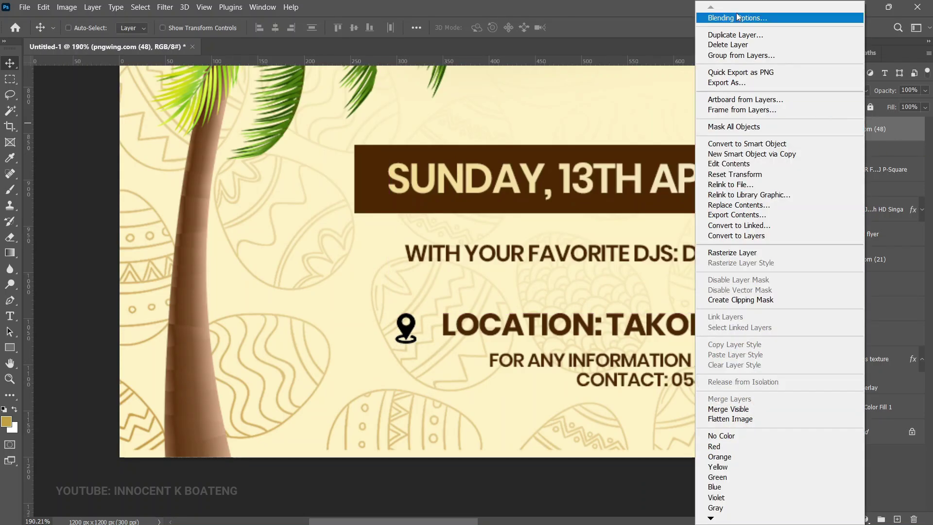
{"action": "left_click", "coordinate": [748, 16]}
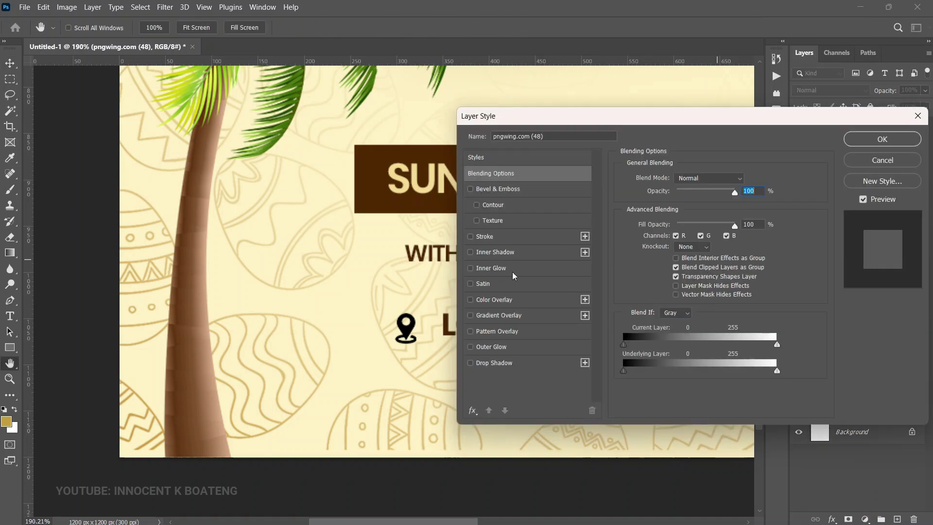
{"action": "left_click", "coordinate": [498, 301]}
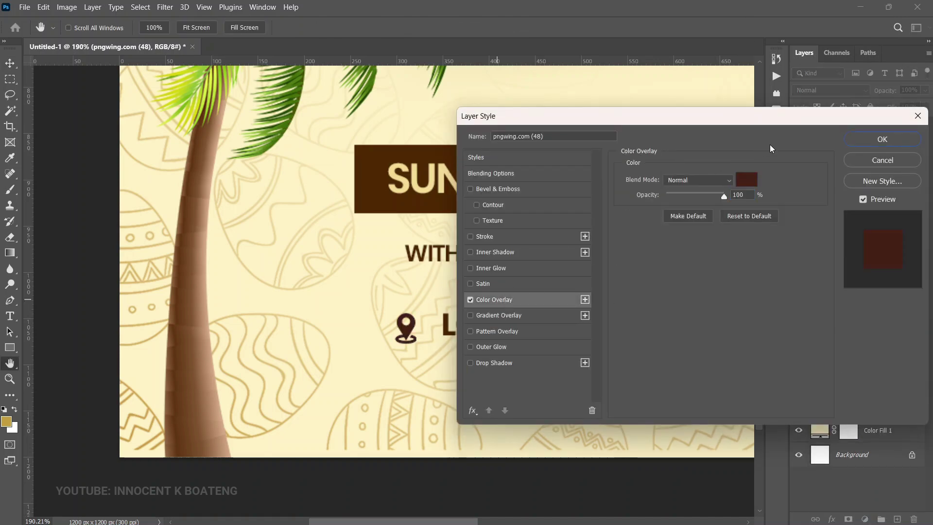
{"action": "left_click", "coordinate": [895, 142]}
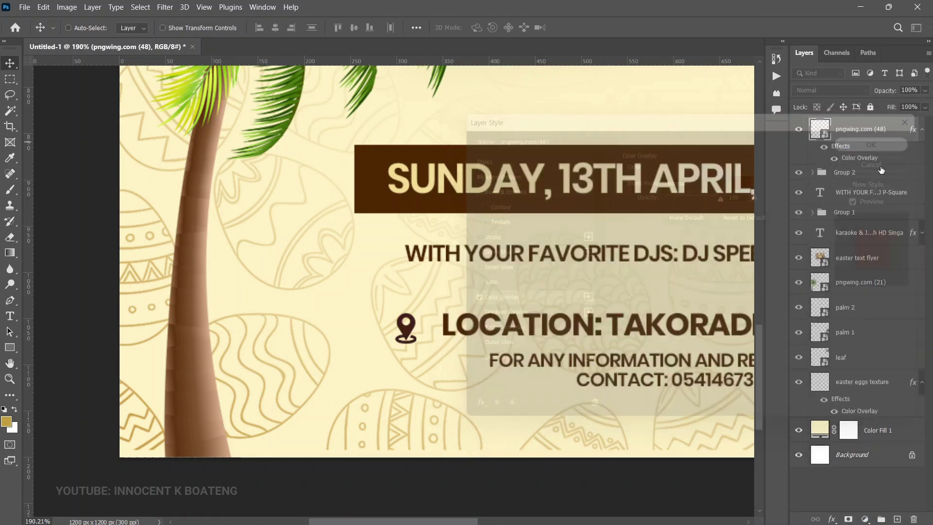
Move the pin icon close to the start of the location line and put its layer into Group 2
{"action": "left_click_drag", "start_coordinate": [666, 218], "coordinate": [481, 270]}
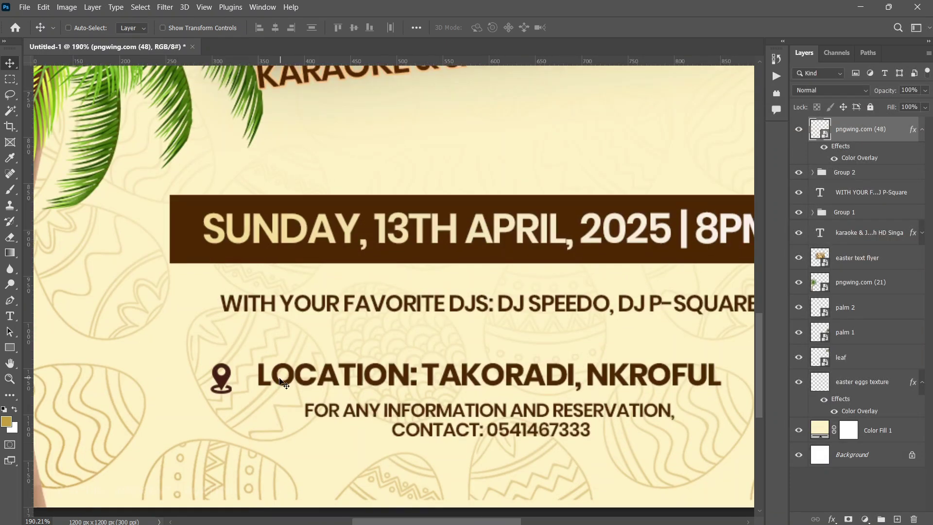
{"action": "mouse_move", "coordinate": [285, 384]}
{"action": "left_mouse_down"}
{"action": "mouse_move", "coordinate": [274, 381]}
{"action": "mouse_move", "coordinate": [277, 388]}
{"action": "left_mouse_up"}
{"action": "key", "text": "ctrl+0"}
{"action": "left_click_drag", "start_coordinate": [450, 397], "coordinate": [453, 446]}
{"action": "left_click_drag", "start_coordinate": [858, 129], "coordinate": [826, 172]}
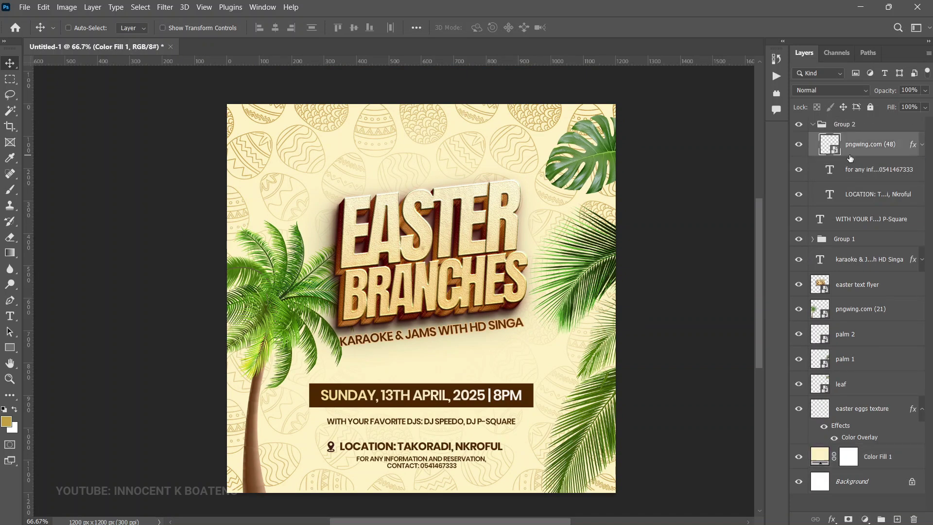
Collapse Group 2 and nudge the whole location and reservation group up slightly
{"action": "left_click", "coordinate": [812, 125]}
{"action": "key", "text": "Up"}
{"action": "key", "text": "Up"}
{"action": "key", "text": "Up"}
{"action": "key", "text": "Up"}
{"action": "key", "text": "Up"}
{"action": "key", "text": "Up"}
{"action": "key", "text": "Up"}
{"action": "key", "text": "Up"}
{"action": "key", "text": "Up"}
{"action": "key", "text": "Up"}
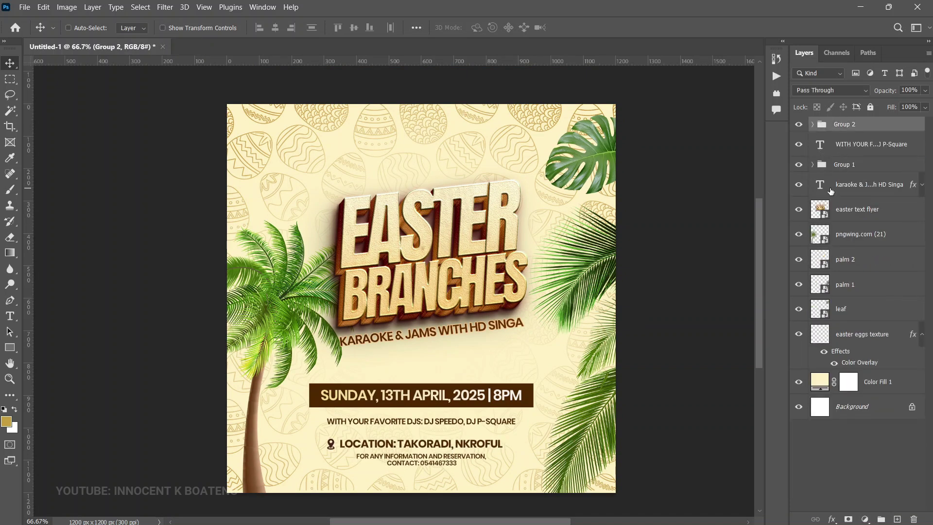
{"action": "key", "text": "Up"}
{"action": "key", "text": "Up"}
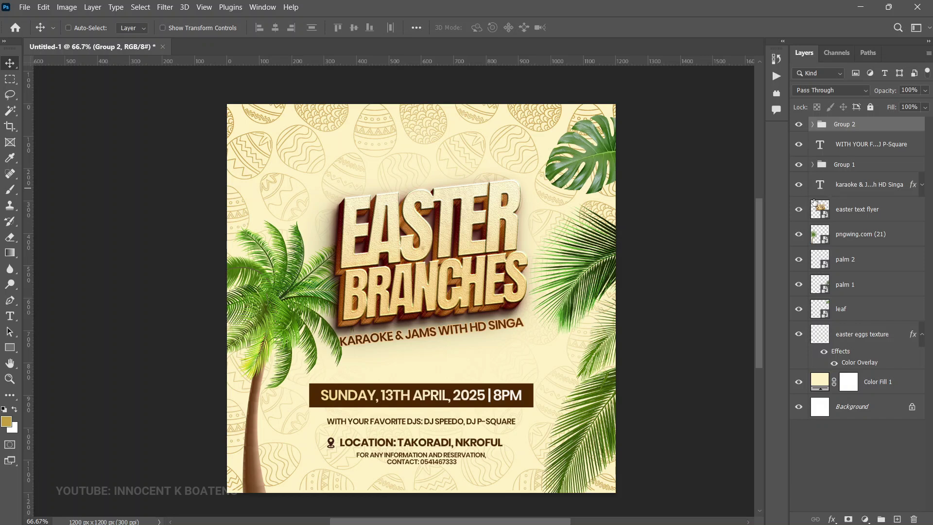
Place the embedded Eclipse bay logo, scale it down to about 44%, and position it centered above the Easter title
{"action": "left_click", "coordinate": [24, 7]}
{"action": "left_click", "coordinate": [36, 169]}
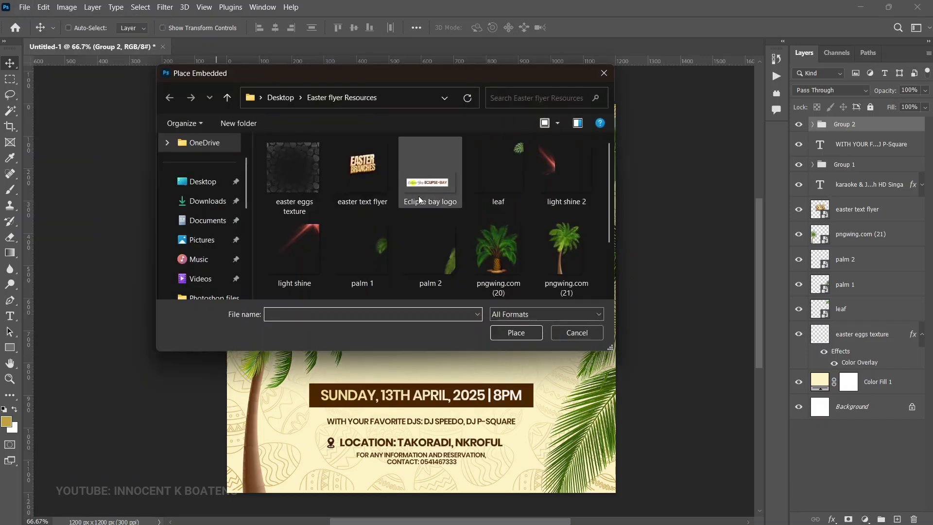
{"action": "double_click", "coordinate": [433, 191]}
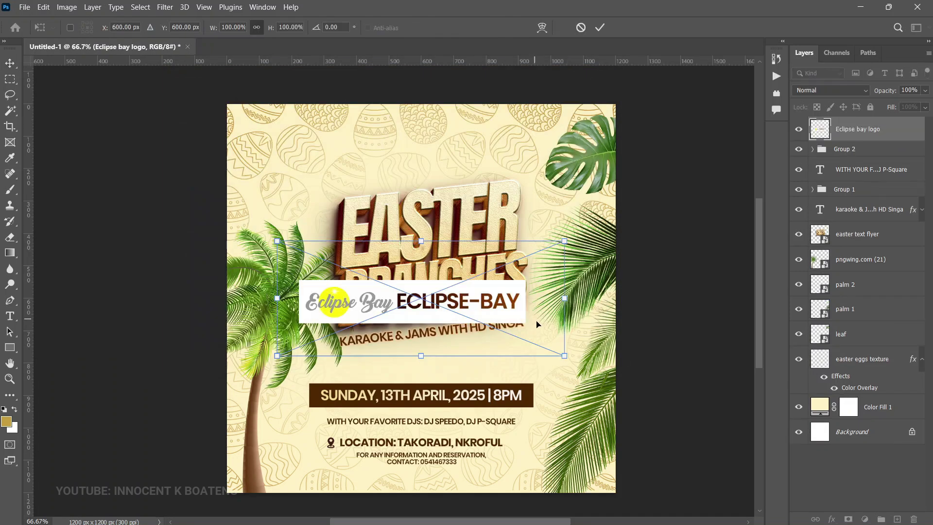
{"action": "left_click_drag", "start_coordinate": [564, 356], "coordinate": [399, 290]}
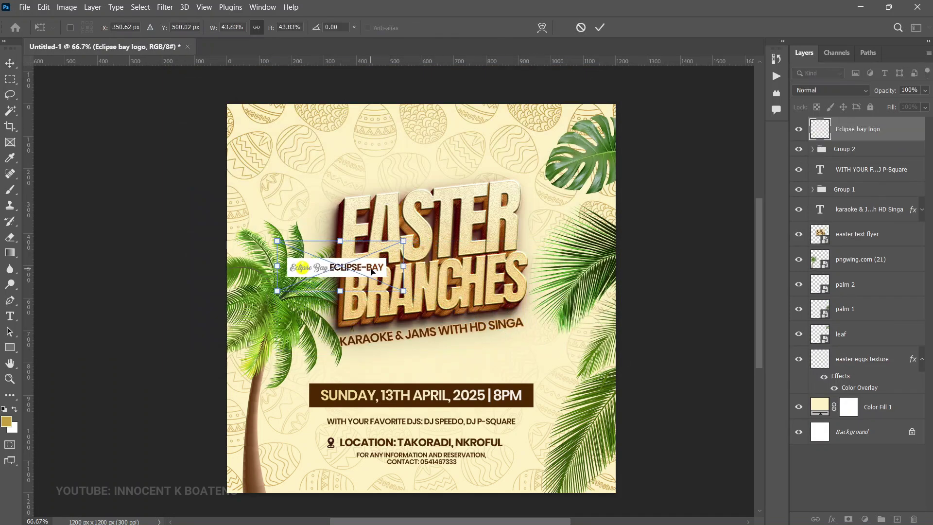
{"action": "key", "text": "Return"}
{"action": "left_click_drag", "start_coordinate": [421, 227], "coordinate": [511, 108]}
{"action": "key", "text": "ctrl+a"}
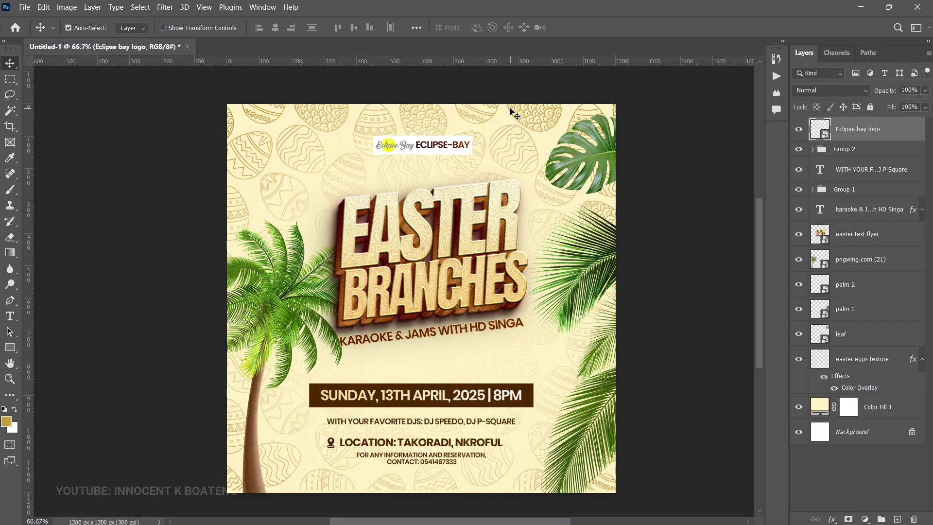
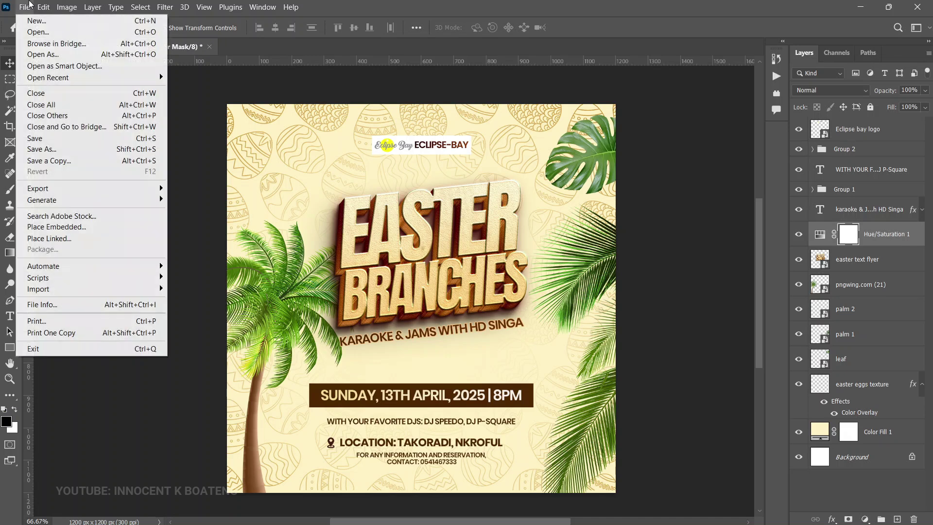
Place the embedded light shine image above the Hue/Saturation layer and set its blend mode to Linear Dodge (Add)
{"action": "left_click", "coordinate": [49, 230]}
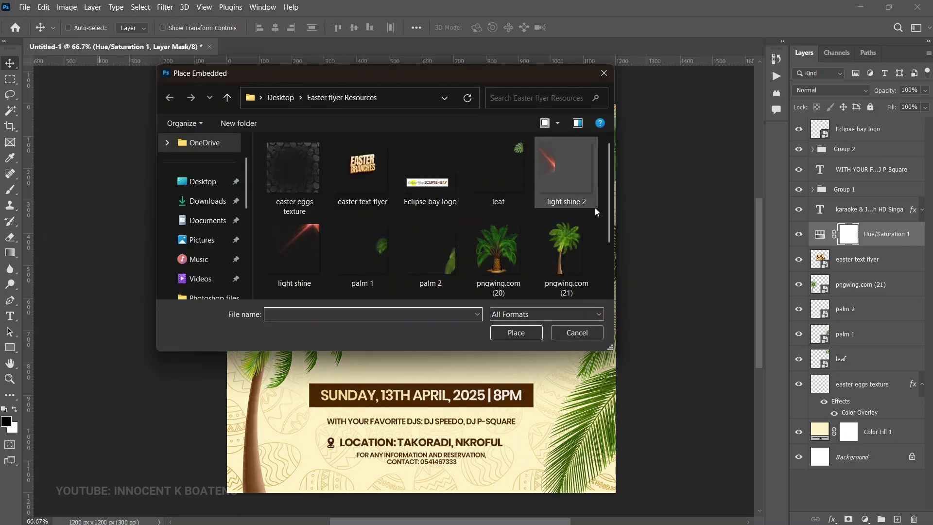
{"action": "left_click", "coordinate": [296, 252]}
{"action": "double_click", "coordinate": [296, 252]}
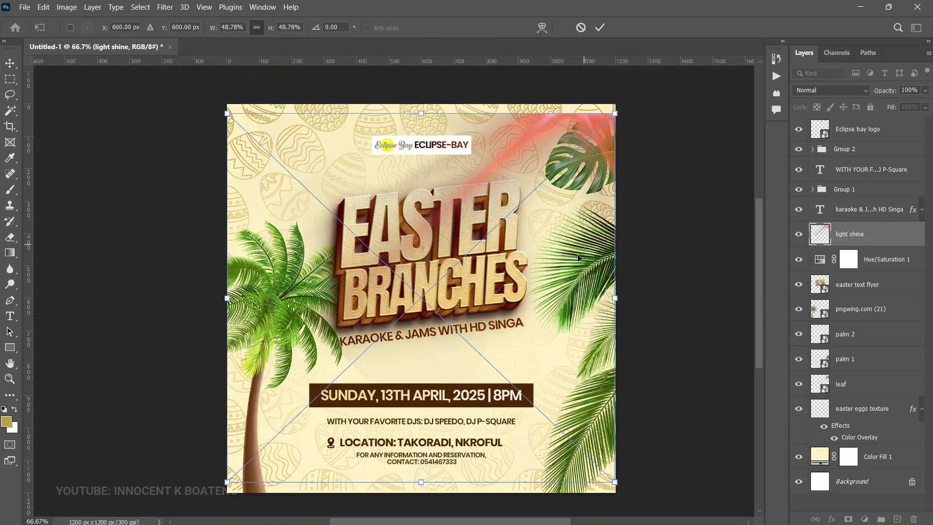
{"action": "key", "text": "Return"}
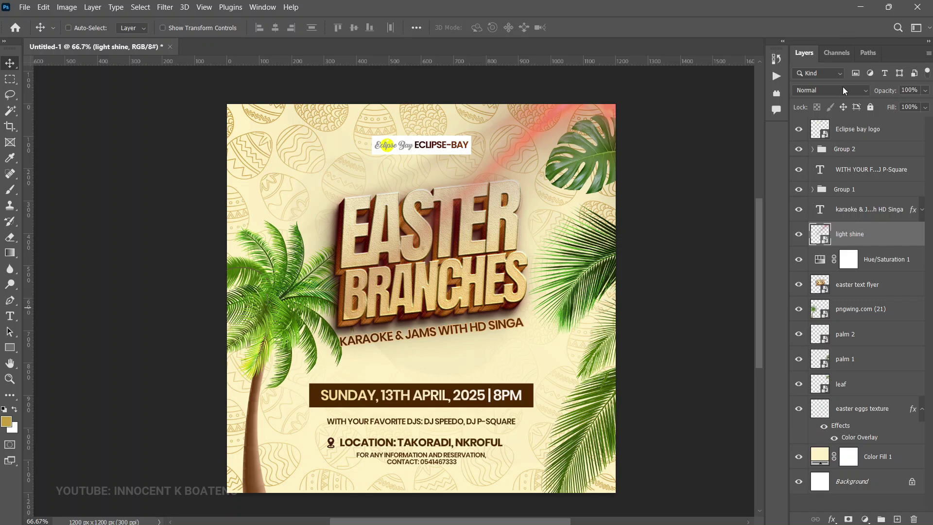
{"action": "left_click", "coordinate": [864, 94]}
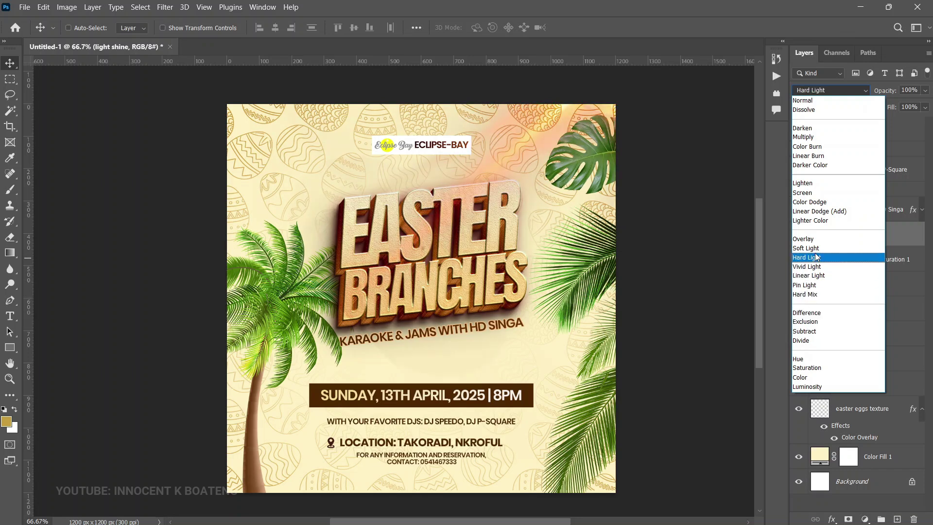
{"action": "left_click", "coordinate": [819, 211]}
Shift the light shine toward the flyer's upper right corner and enlarge it to about 52.6%
{"action": "key", "text": "ctrl+t"}
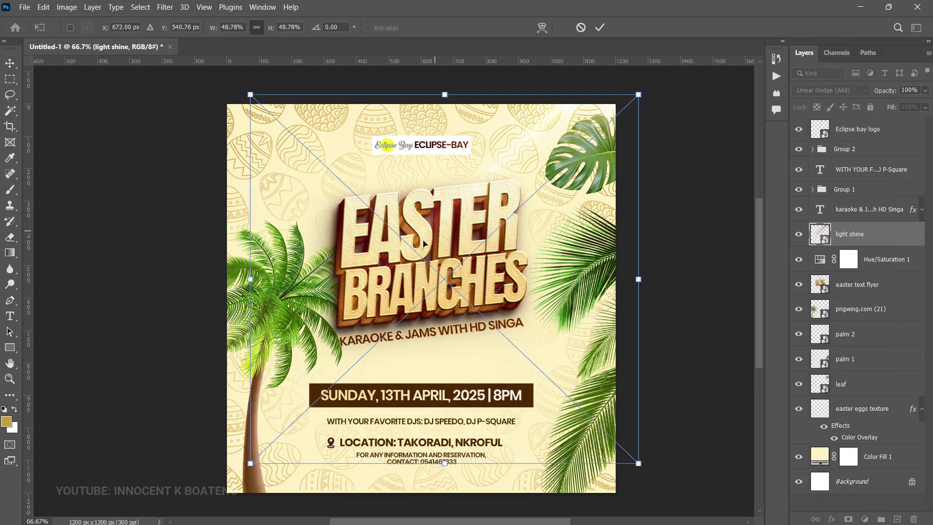
{"action": "left_click_drag", "start_coordinate": [251, 463], "coordinate": [220, 492]}
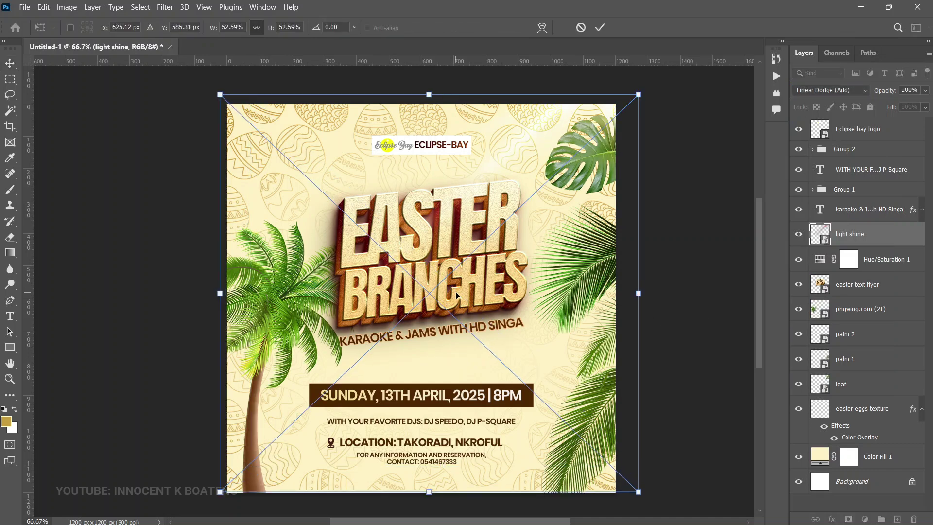
{"action": "key", "text": "Return"}
Rasterize the light shine layer and shift its hue to +24 with Hue/Saturation
{"action": "right_click", "coordinate": [870, 235]}
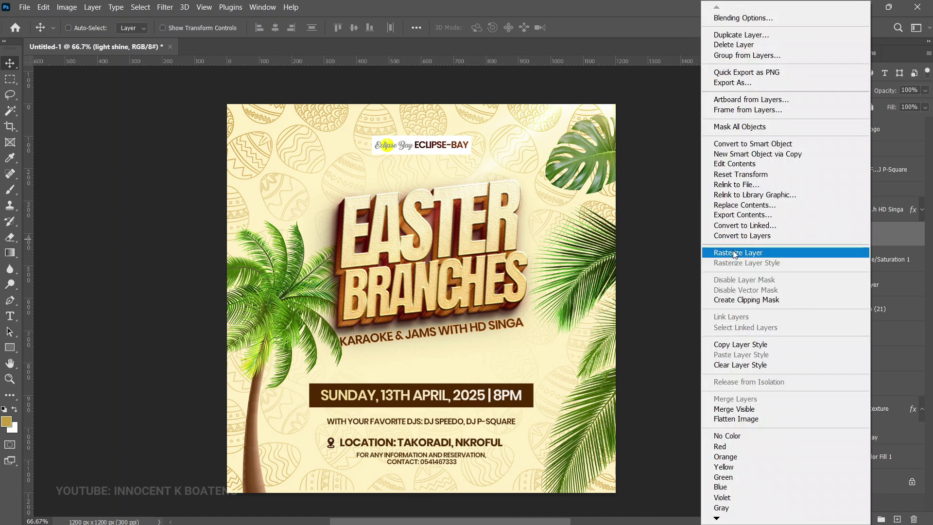
{"action": "left_click", "coordinate": [735, 252]}
{"action": "key", "text": "ctrl+u"}
{"action": "left_click_drag", "start_coordinate": [653, 76], "coordinate": [700, 101]}
{"action": "mouse_move", "coordinate": [751, 189]}
{"action": "left_mouse_down"}
{"action": "mouse_move", "coordinate": [774, 188]}
{"action": "mouse_move", "coordinate": [696, 174]}
{"action": "mouse_move", "coordinate": [774, 185]}
{"action": "mouse_move", "coordinate": [809, 207]}
{"action": "mouse_move", "coordinate": [764, 190]}
{"action": "left_mouse_up"}
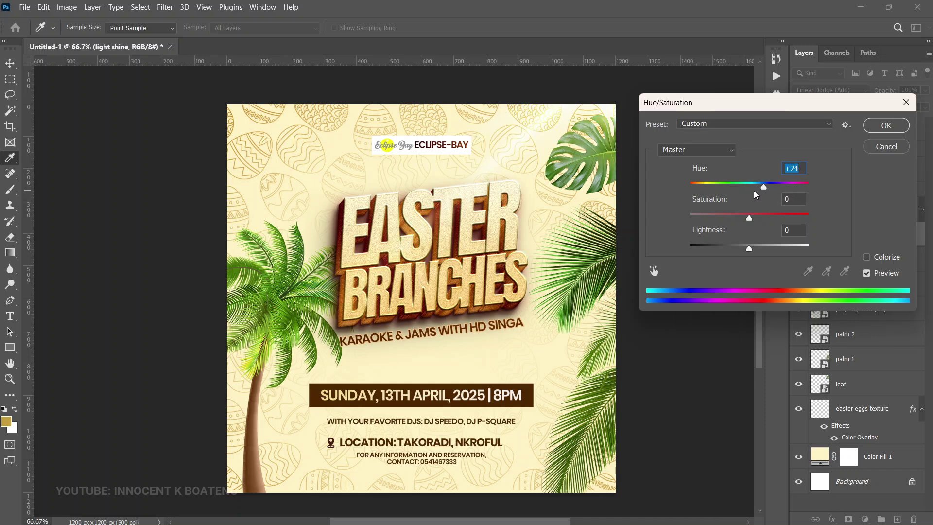
{"action": "left_click", "coordinate": [878, 127]}
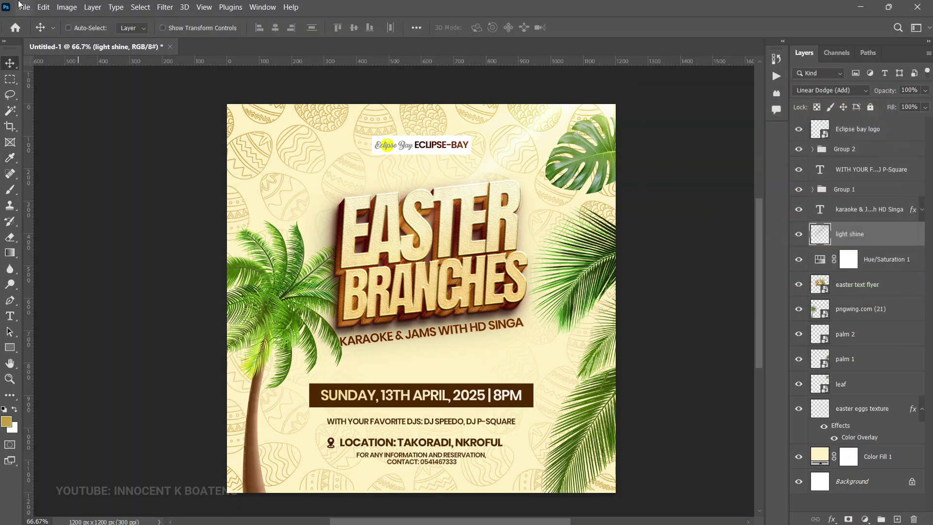
Place the embedded light shine 2 image and position it over the palm tree beside the title
{"action": "left_click", "coordinate": [24, 7]}
{"action": "left_click", "coordinate": [53, 229]}
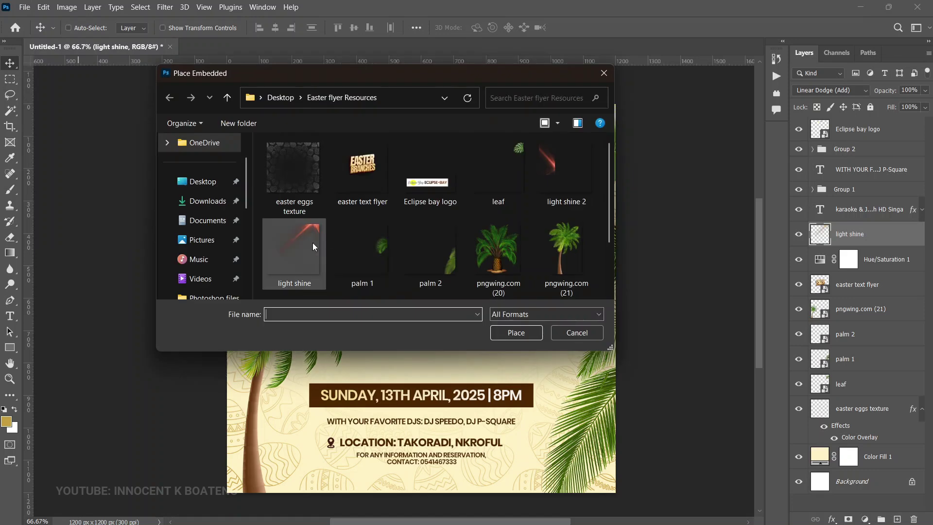
{"action": "double_click", "coordinate": [563, 171]}
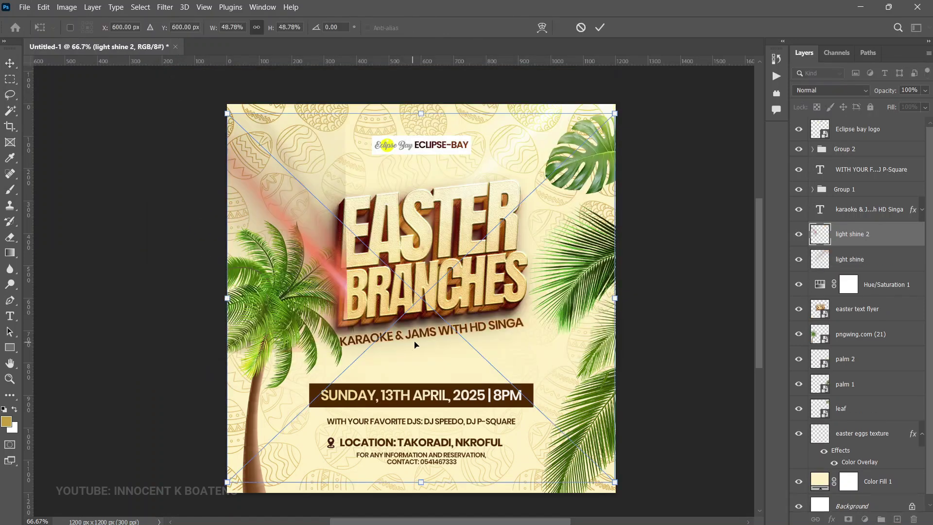
{"action": "left_click_drag", "start_coordinate": [421, 355], "coordinate": [521, 356]}
{"action": "key", "text": "Return"}
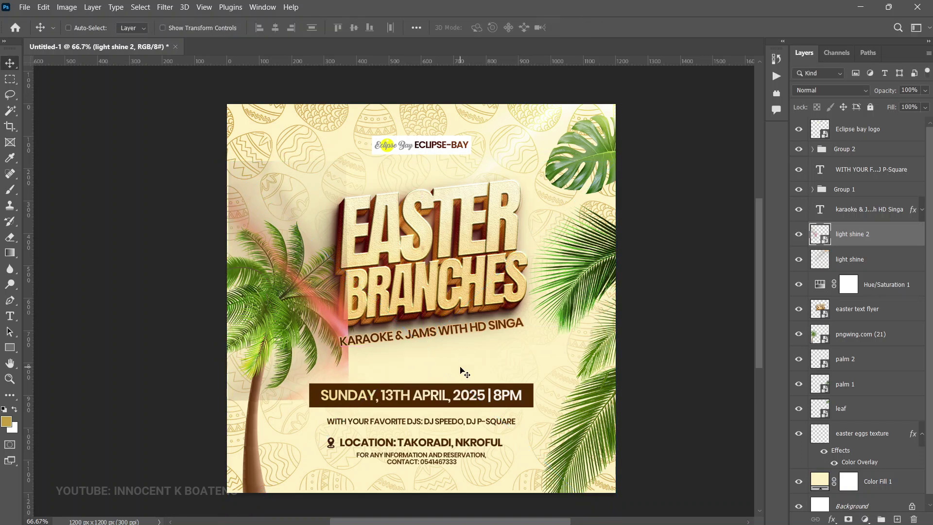
Rasterize the light shine 2 layer and set its blend mode to Linear Dodge (Add)
{"action": "right_click", "coordinate": [861, 241]}
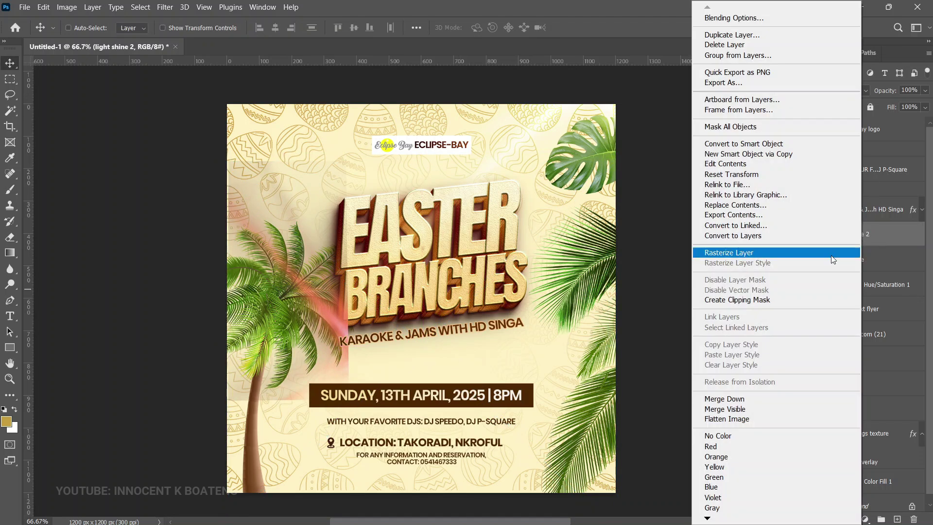
{"action": "left_click", "coordinate": [739, 254]}
{"action": "left_click", "coordinate": [819, 91]}
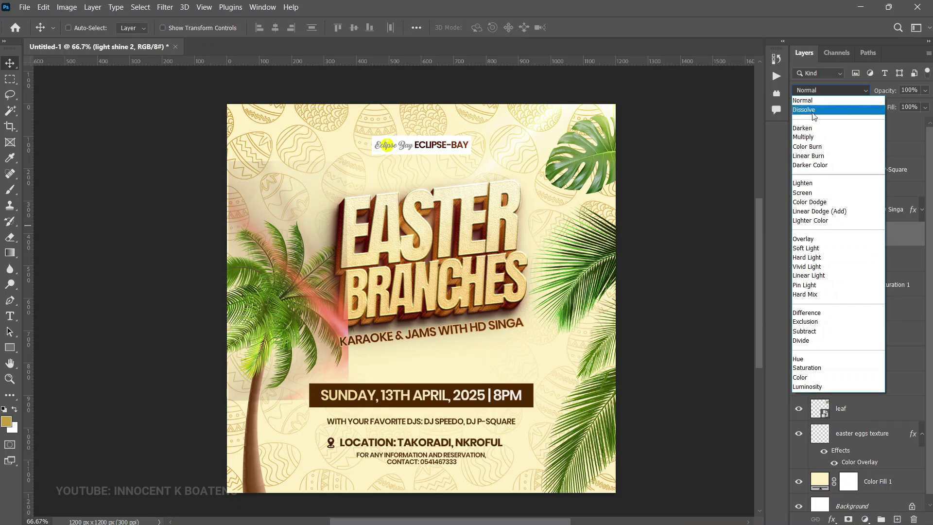
{"action": "left_click", "coordinate": [813, 212]}
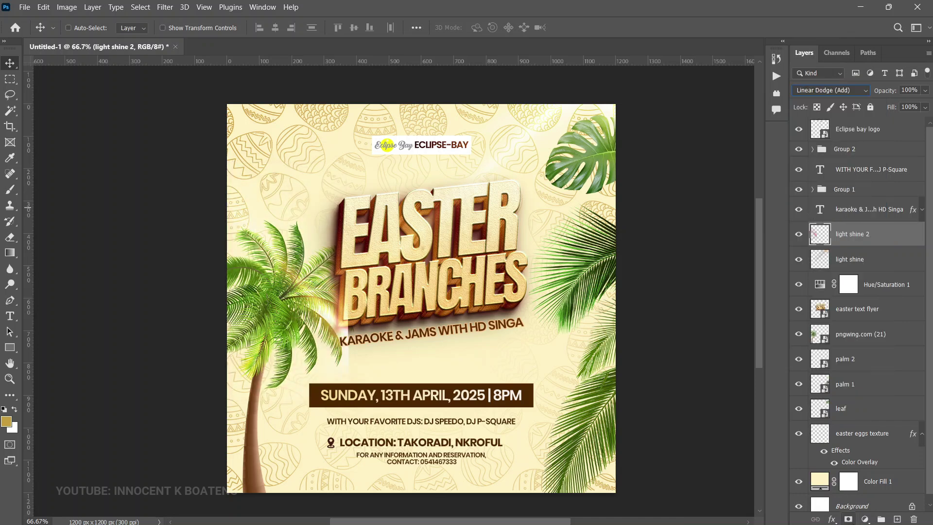
Add a layer mask to light shine 2 and paint out its hard edge below the title with a smaller soft black brush
{"action": "left_click", "coordinate": [849, 520]}
{"action": "key", "text": "d"}
{"action": "key", "text": "b"}
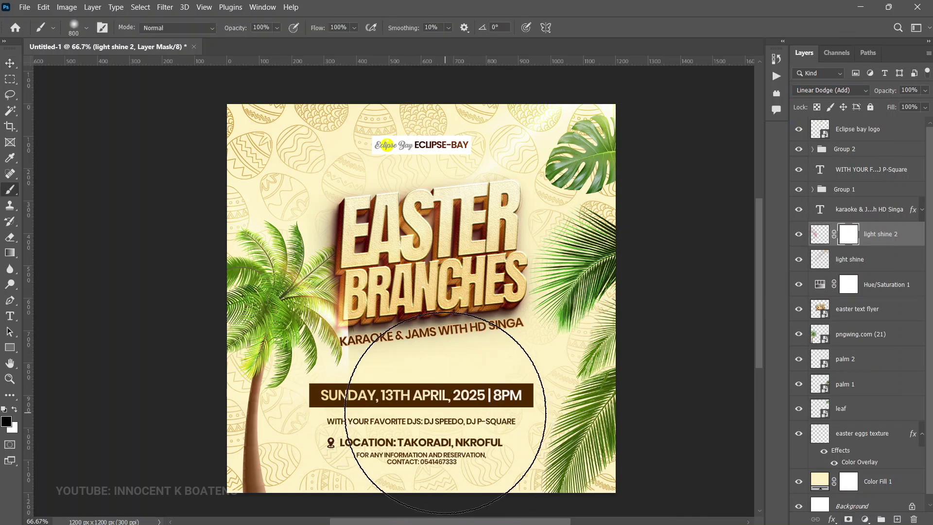
{"action": "key", "text": "bracketleft"}
{"action": "key", "text": "bracketleft"}
{"action": "mouse_move", "coordinate": [404, 340]}
{"action": "left_mouse_down"}
{"action": "mouse_move", "coordinate": [369, 321]}
{"action": "mouse_move", "coordinate": [450, 378]}
{"action": "left_mouse_up"}
{"action": "key", "text": "v"}
Select the date text layer of the date bar in Group 1
{"action": "key", "text": "z"}
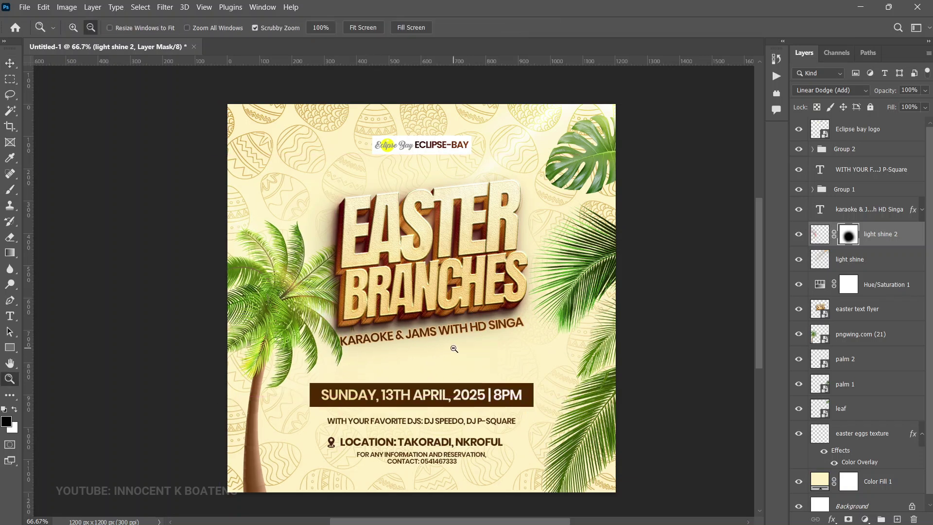
{"action": "left_click", "coordinate": [506, 263], "text": "alt"}
{"action": "left_click_drag", "start_coordinate": [501, 266], "coordinate": [499, 265]}
{"action": "key", "text": "v"}
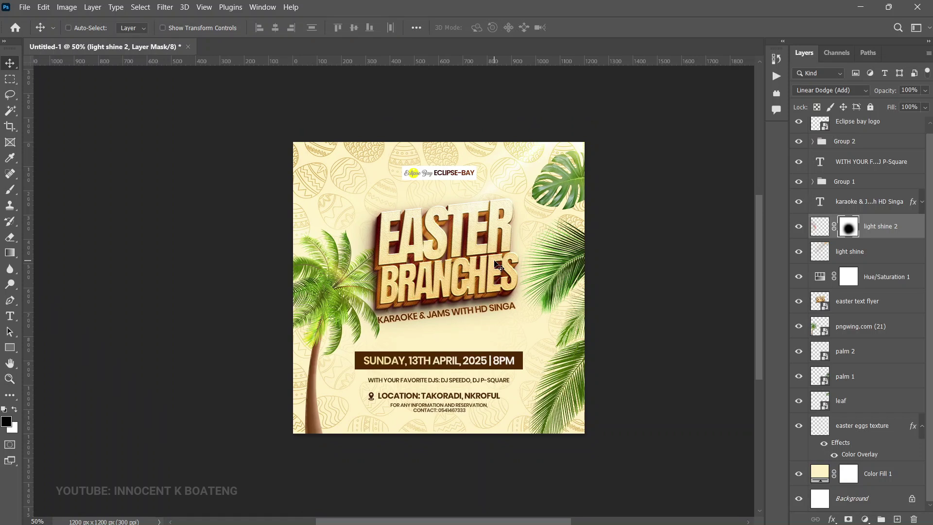
{"action": "left_click", "coordinate": [489, 334], "text": "ctrl"}
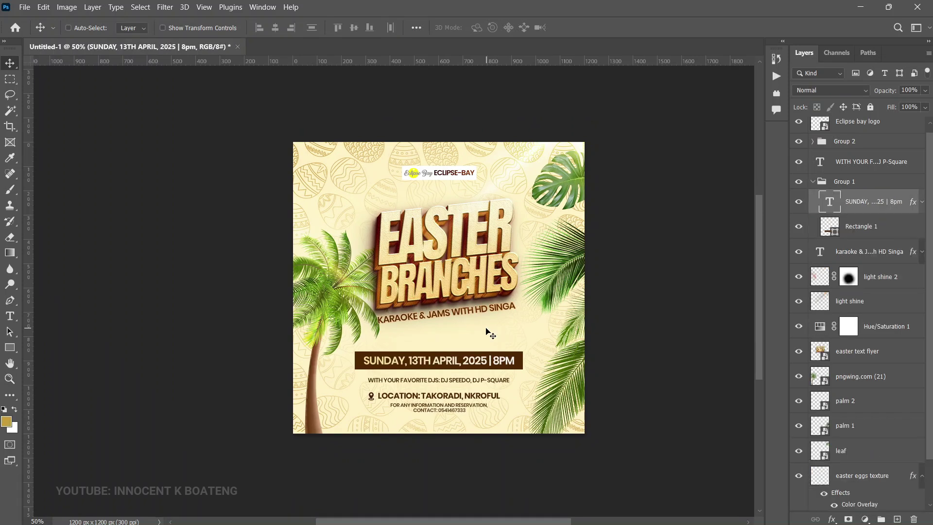